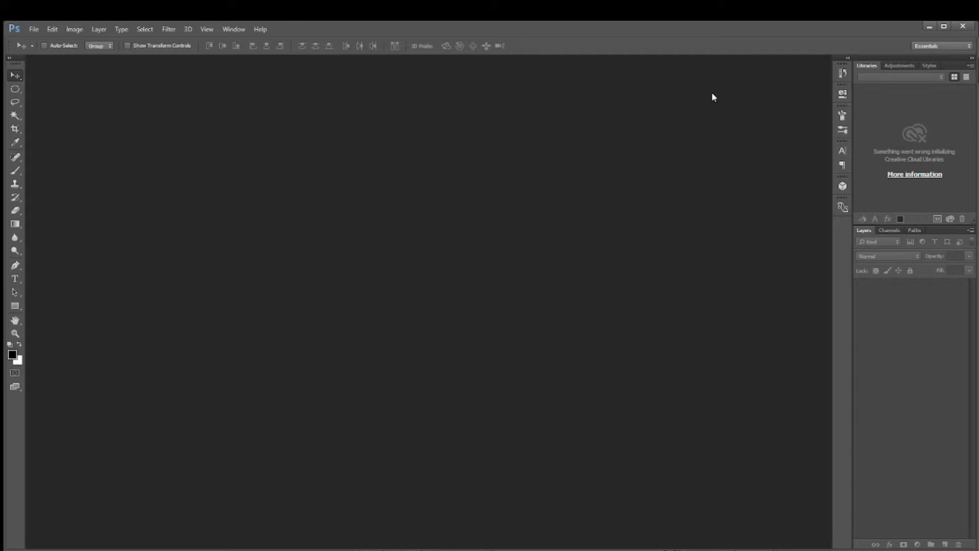
- Open the three raw exposures _hdr 1.CR2, _hdr 2.CR2 and _hdr 3.CR2 from the Tutorial 14 folder
click(32, 29)
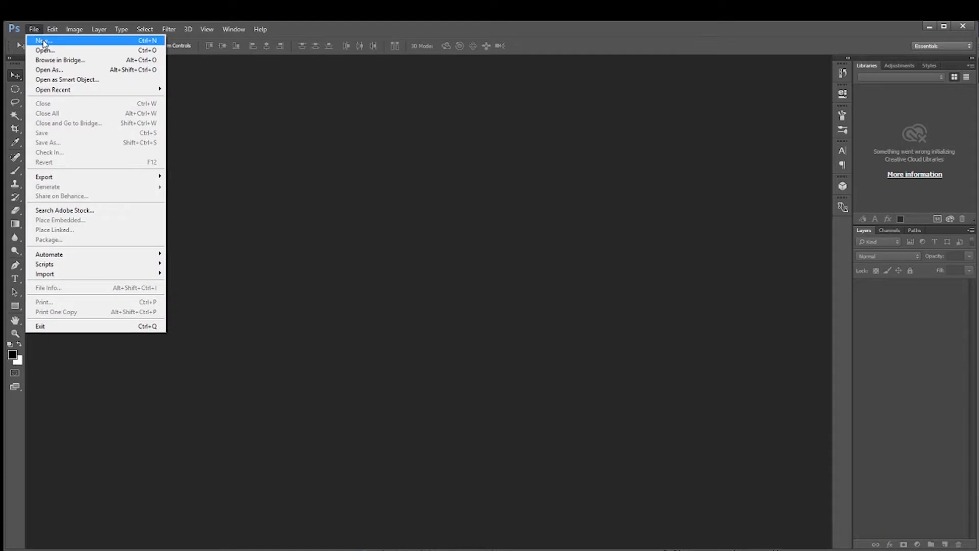
click(47, 52)
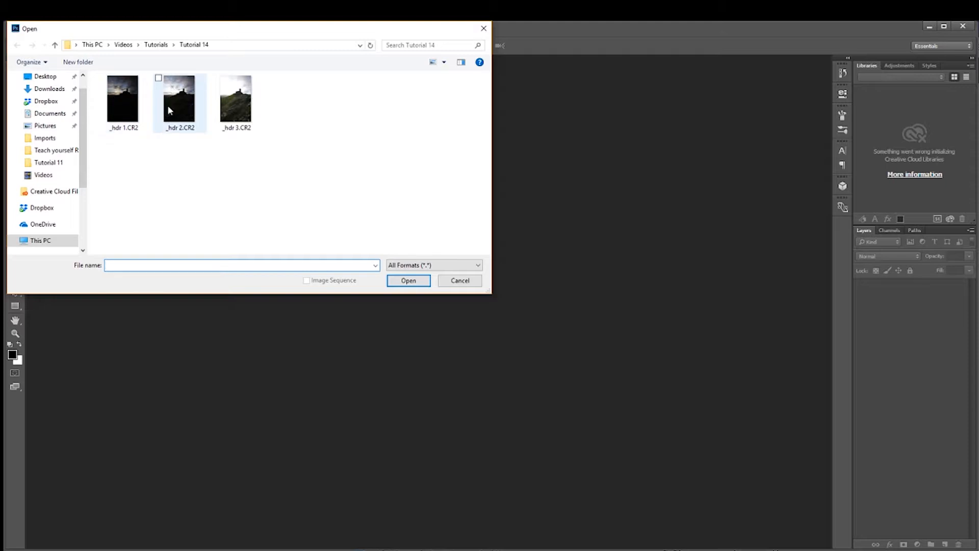
click(113, 100)
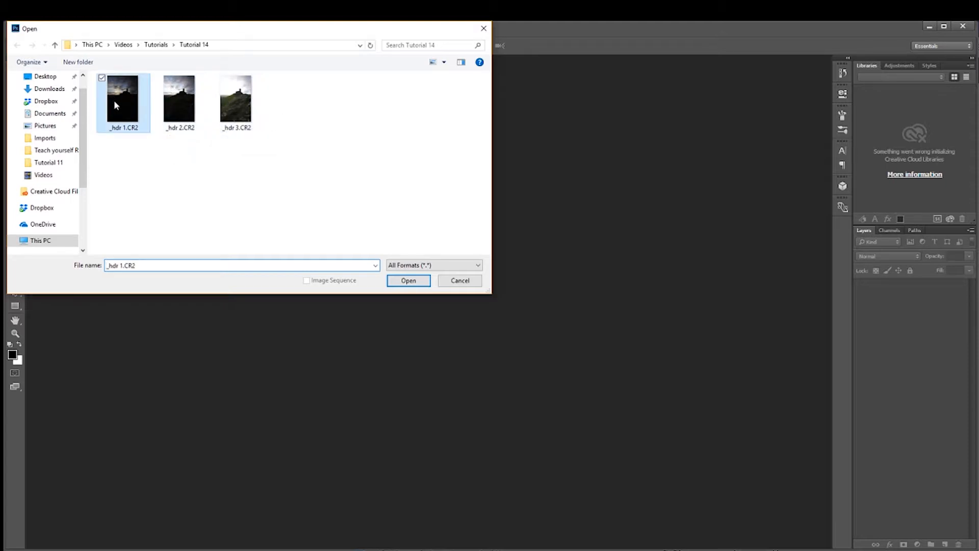
shift+click(222, 113)
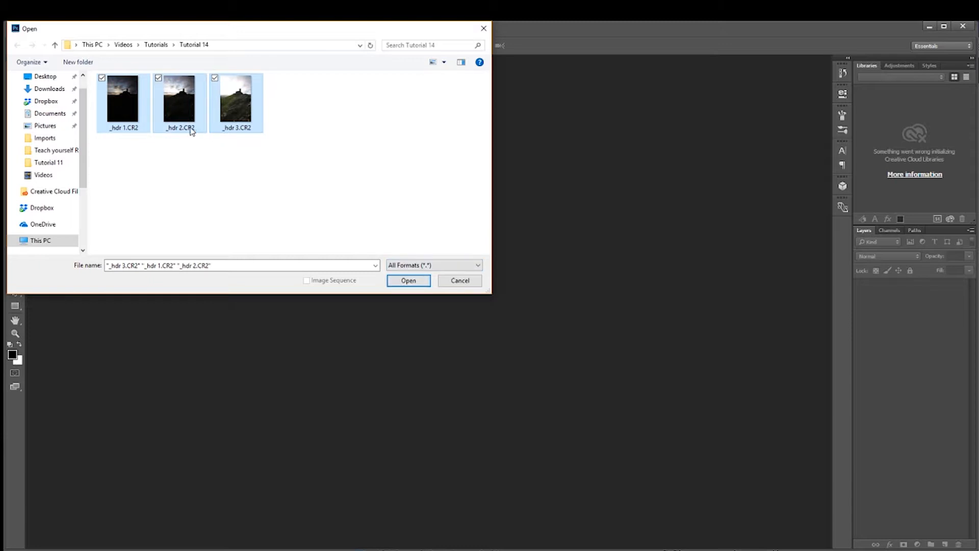
mouse_move(193, 133)
click(408, 281)
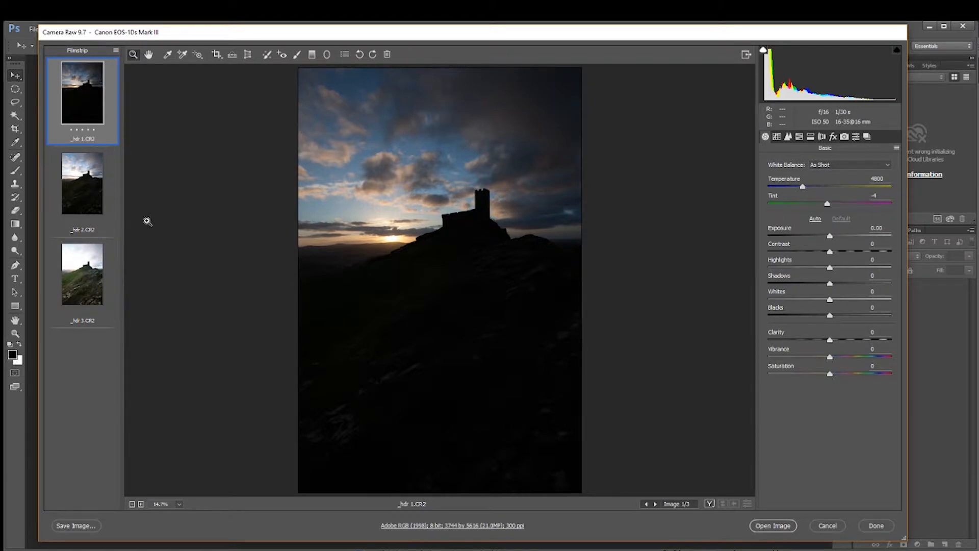
- Examine the dark, middle and bright exposures individually and practise selecting all three together
click(91, 207)
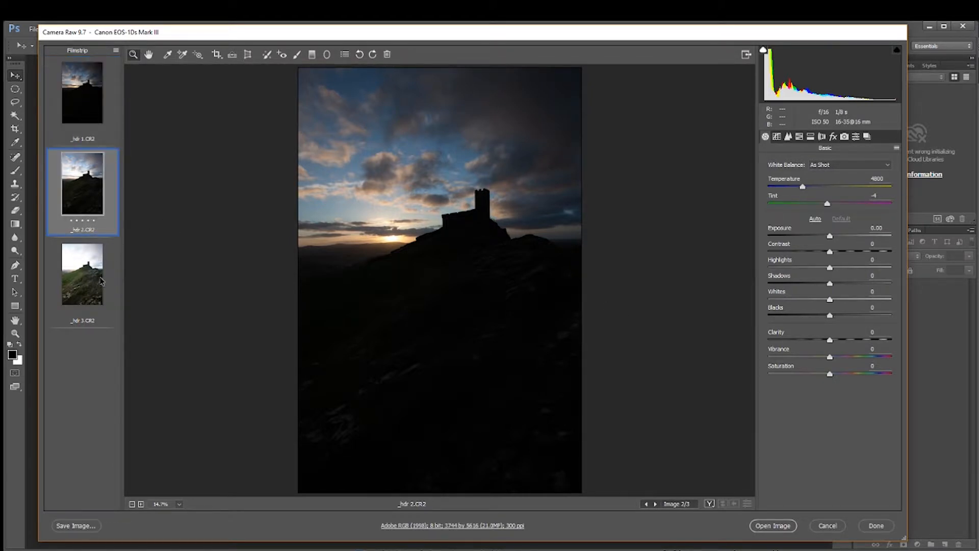
click(95, 283)
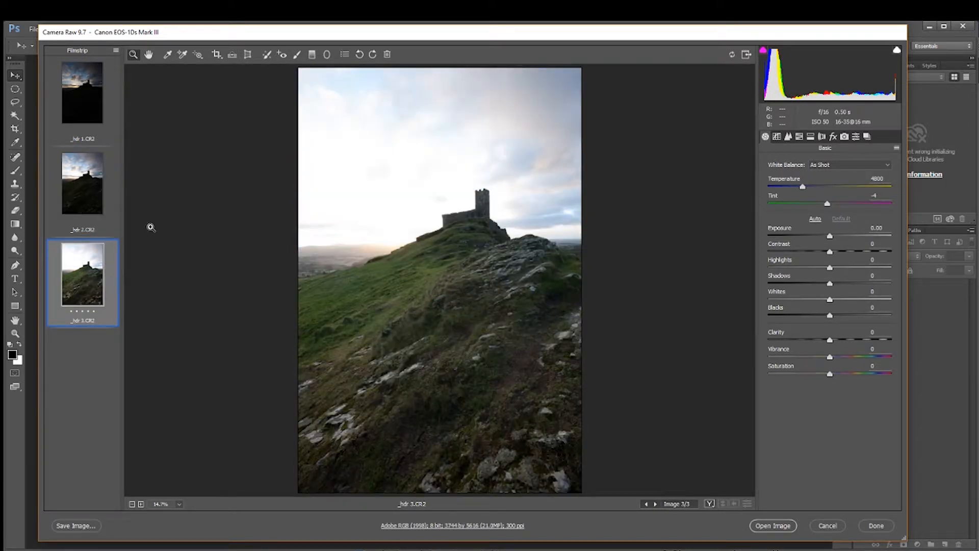
key(ctrl+a)
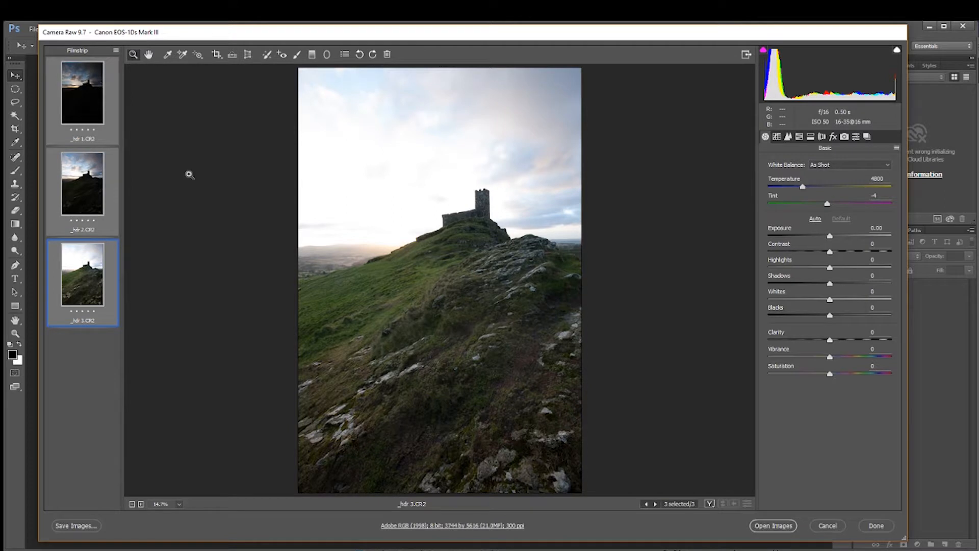
click(114, 218)
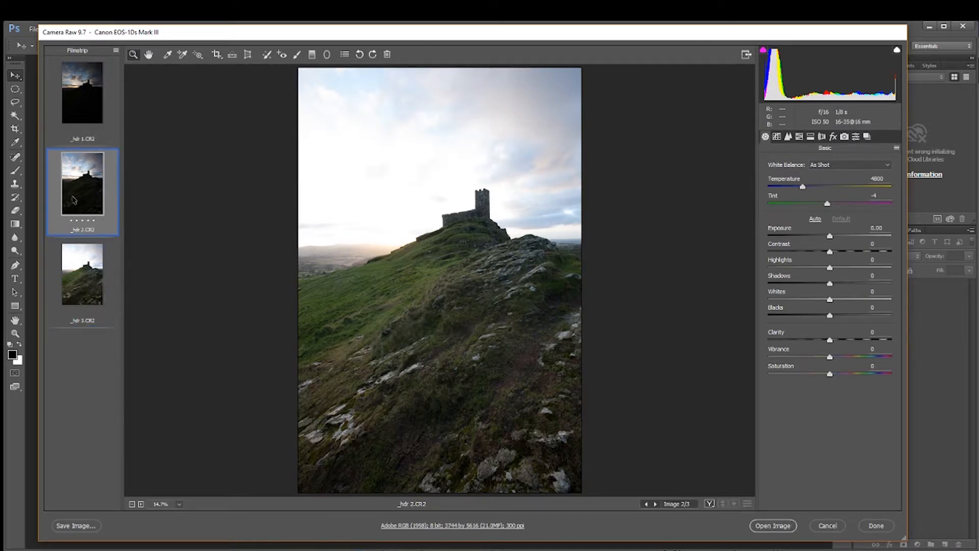
click(70, 97)
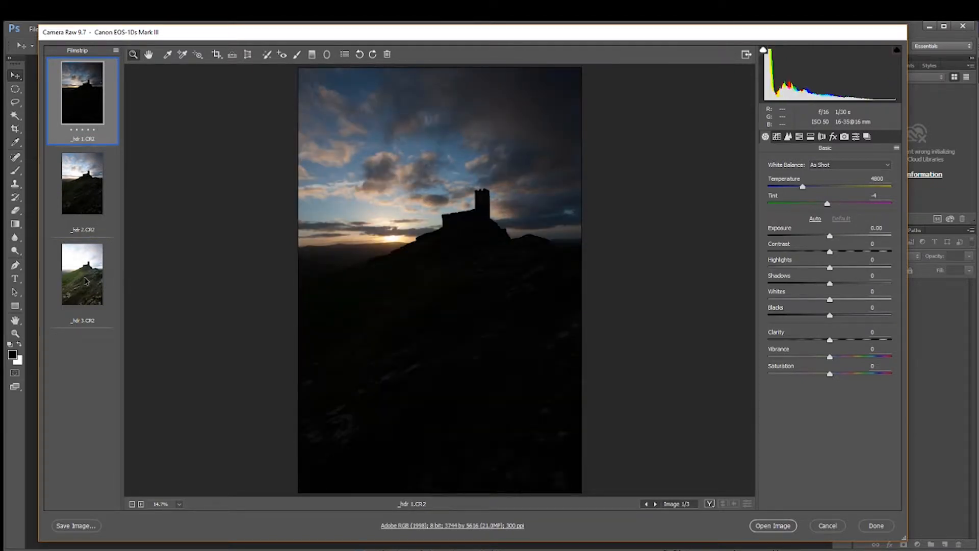
shift+click(85, 281)
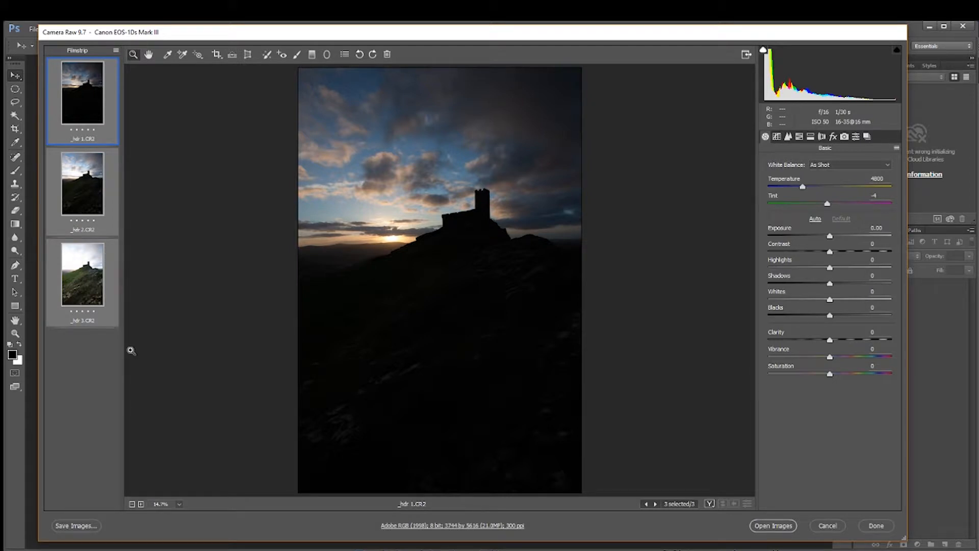
click(79, 297)
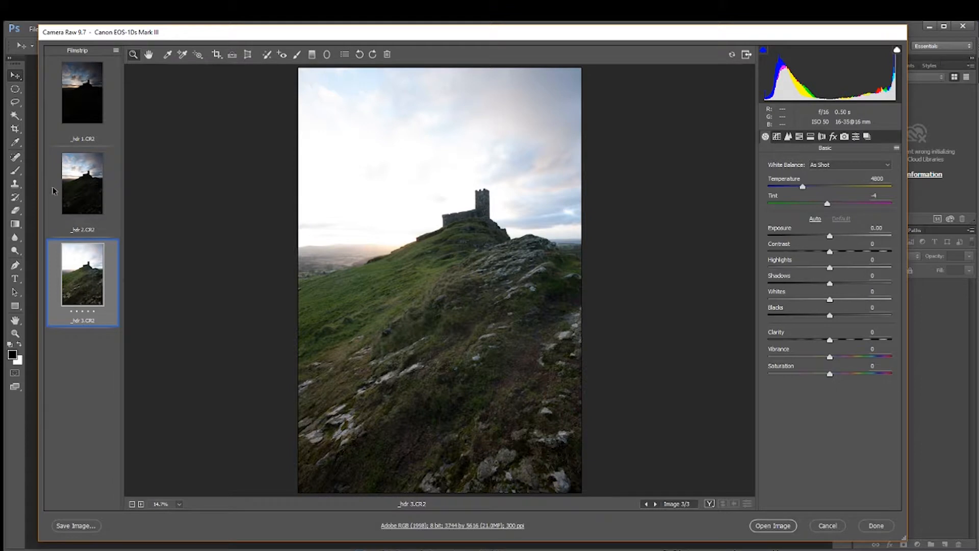
key(ctrl+a)
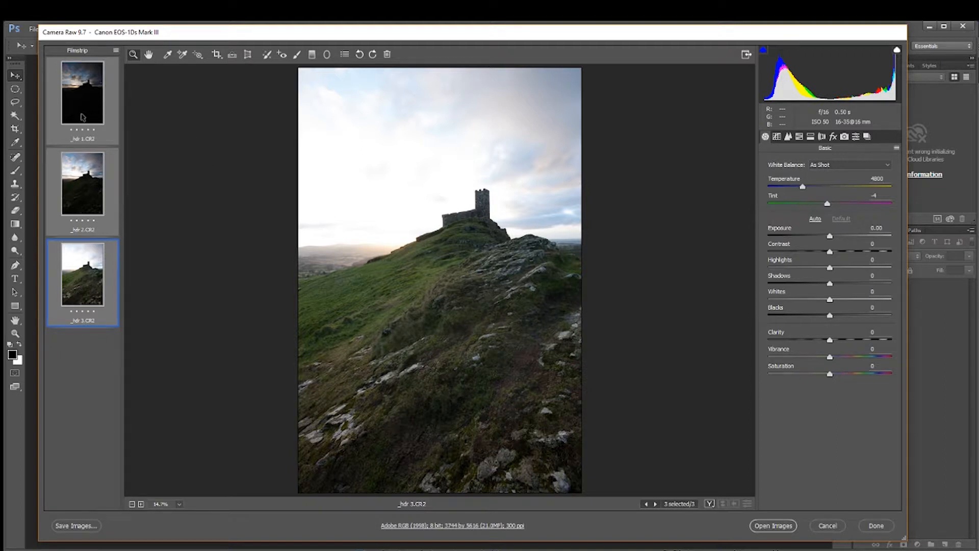
click(72, 109)
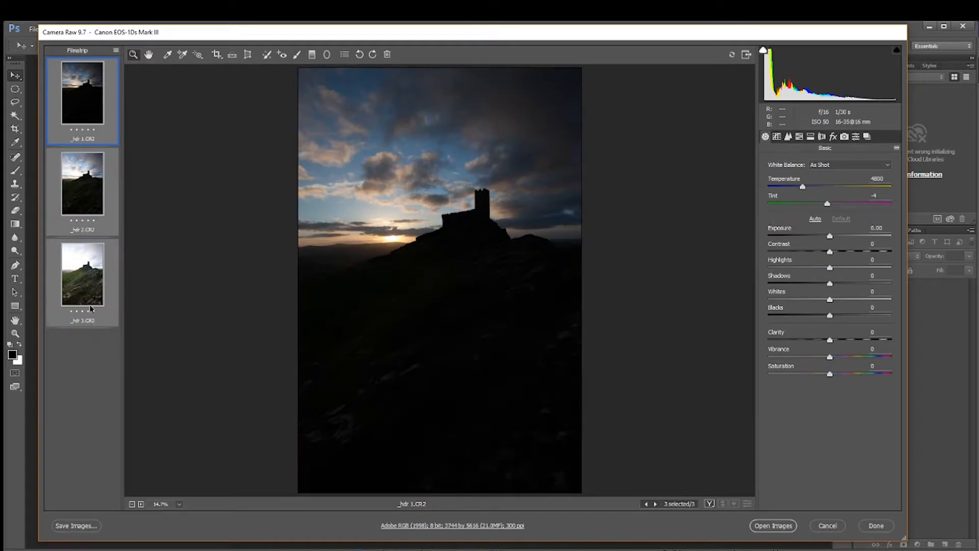
click(92, 309)
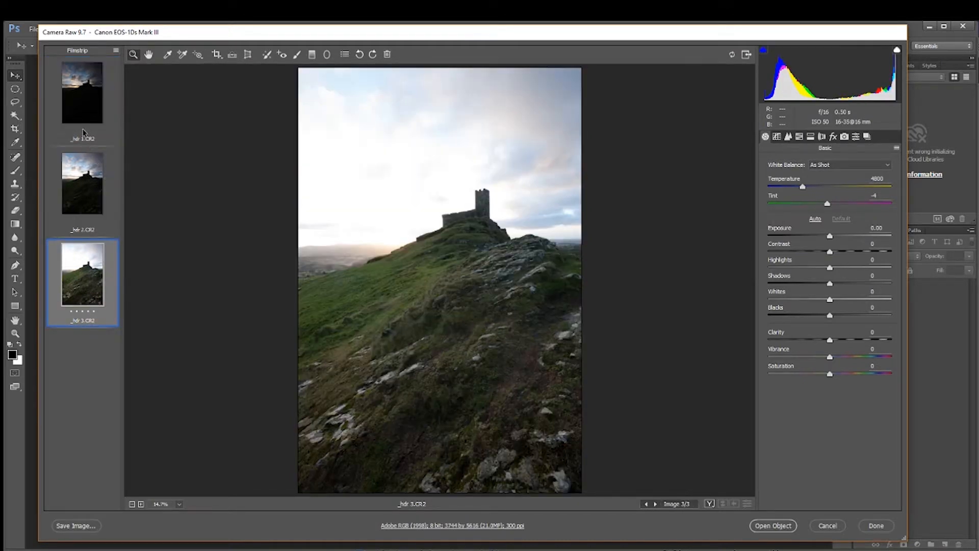
- Select all three exposures and enable Remove Chromatic Aberration and Profile Corrections for them
key(ctrl+a)
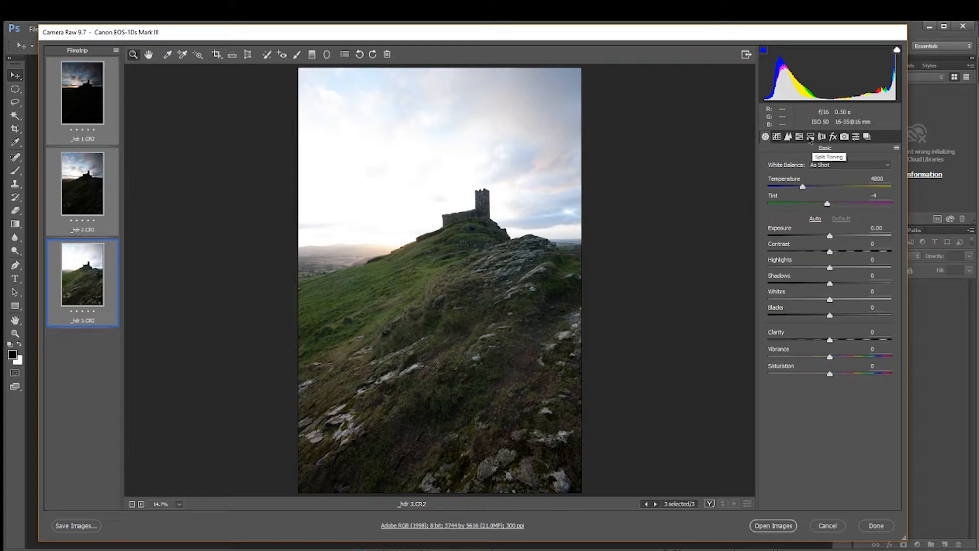
click(823, 138)
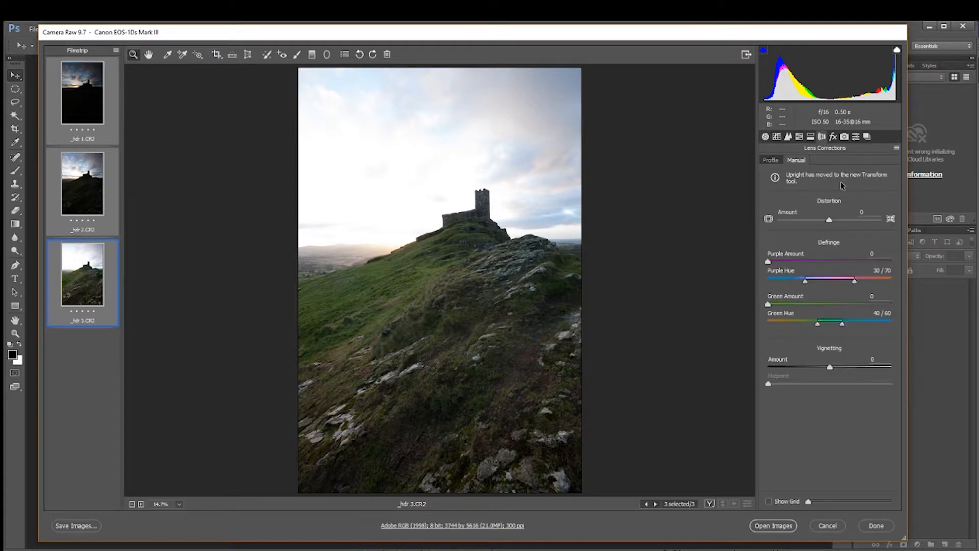
click(771, 160)
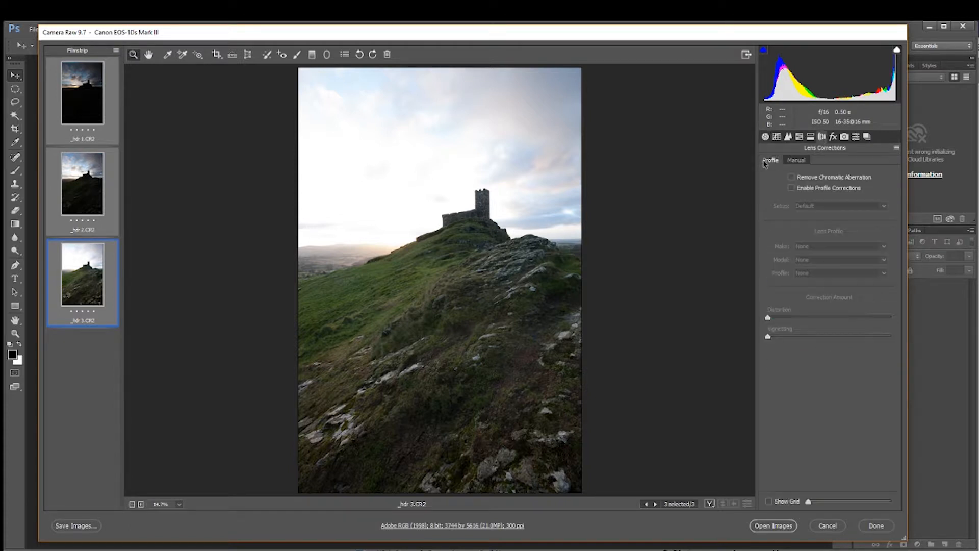
click(792, 177)
click(791, 188)
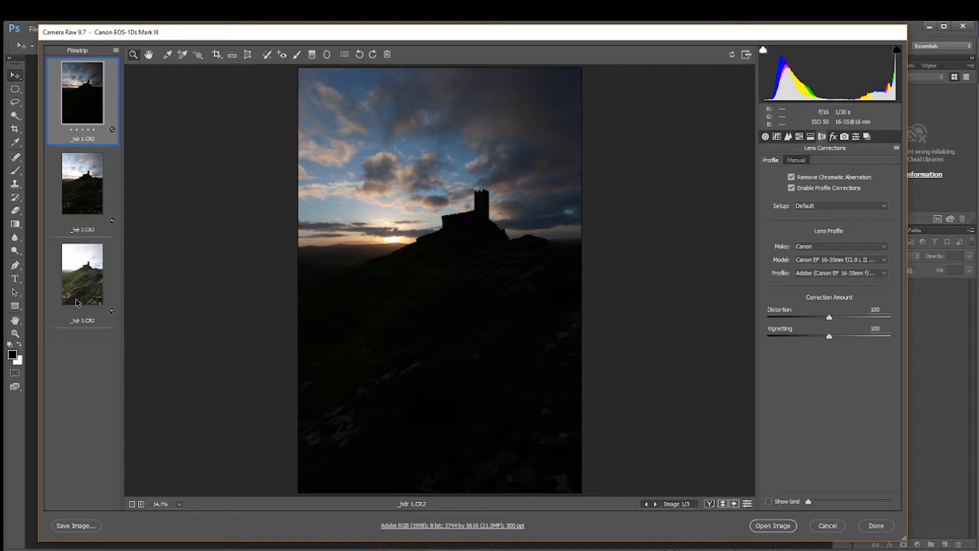
- Select the three lens-corrected exposures and start Merge to HDR on them
shift+click(79, 297)
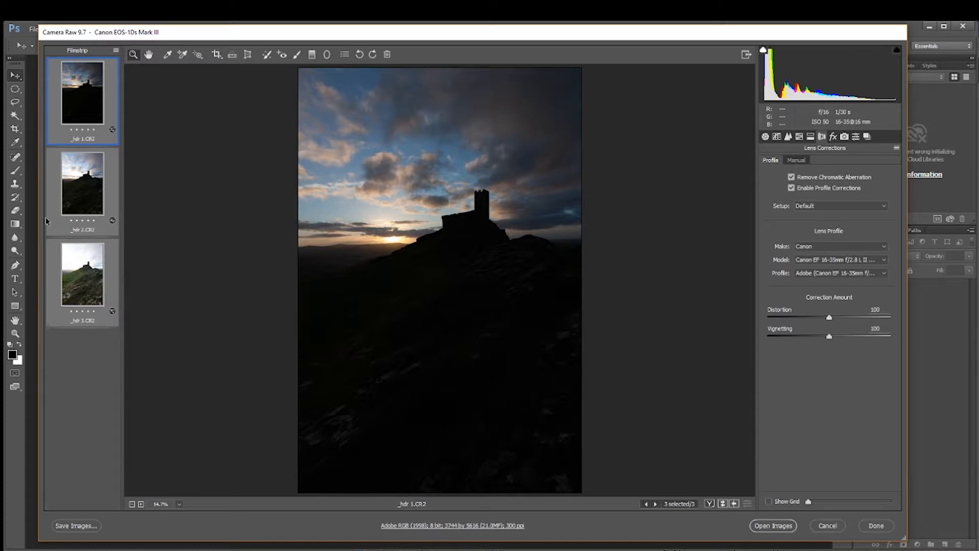
right_click(110, 252)
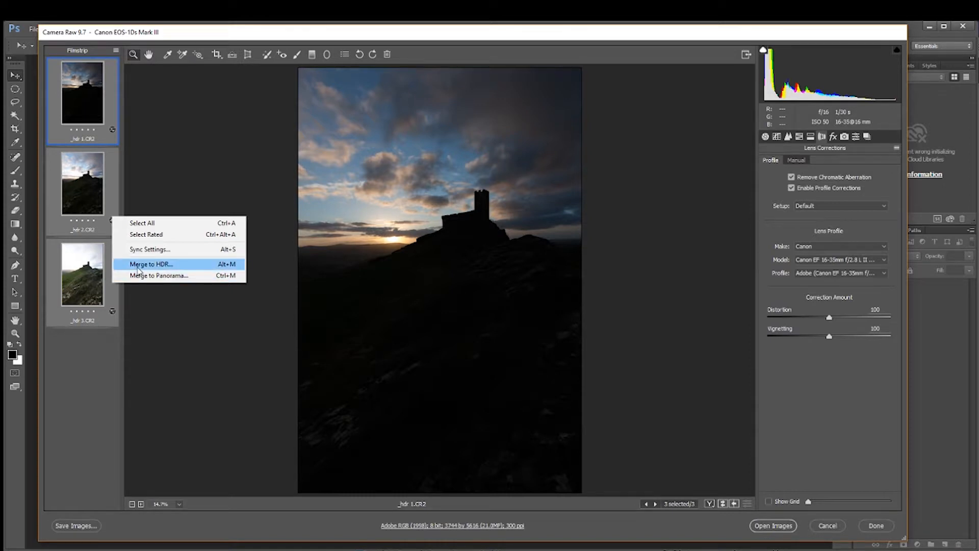
click(137, 264)
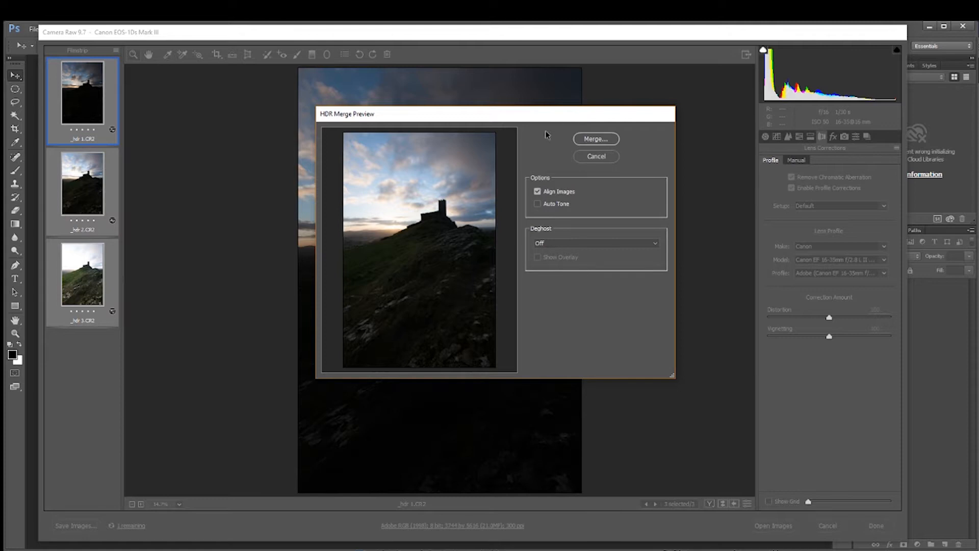
- Try Auto Tone on the HDR merge preview and look through the Deghost levels, leaving both off
click(538, 204)
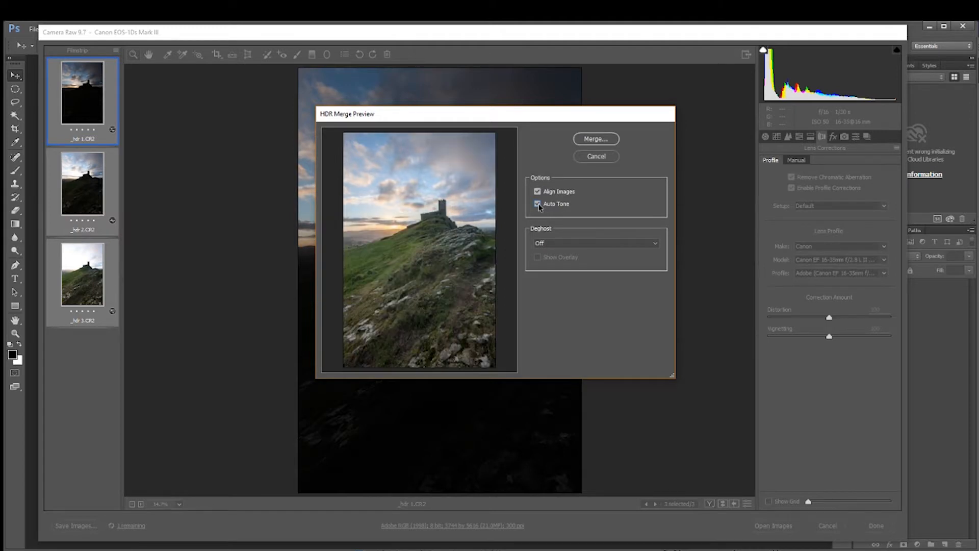
click(538, 204)
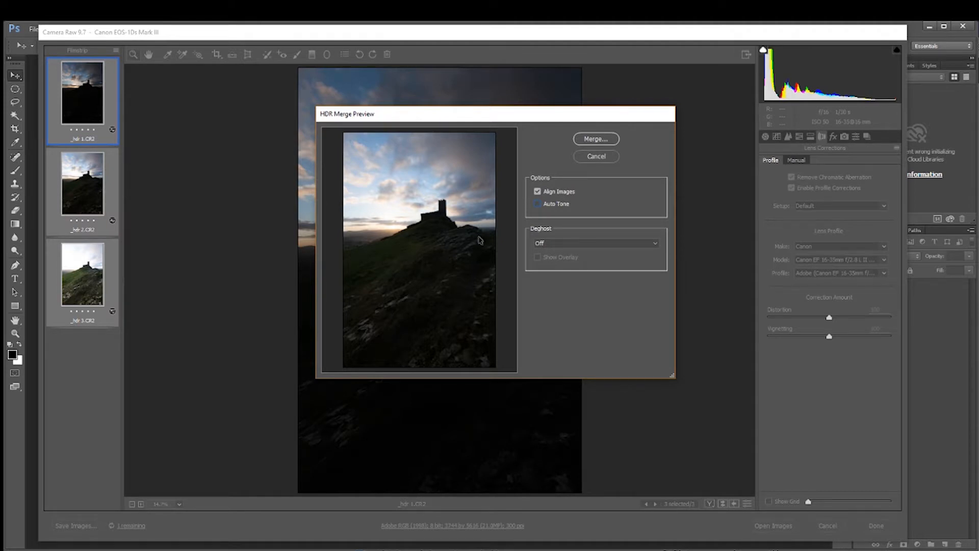
click(555, 243)
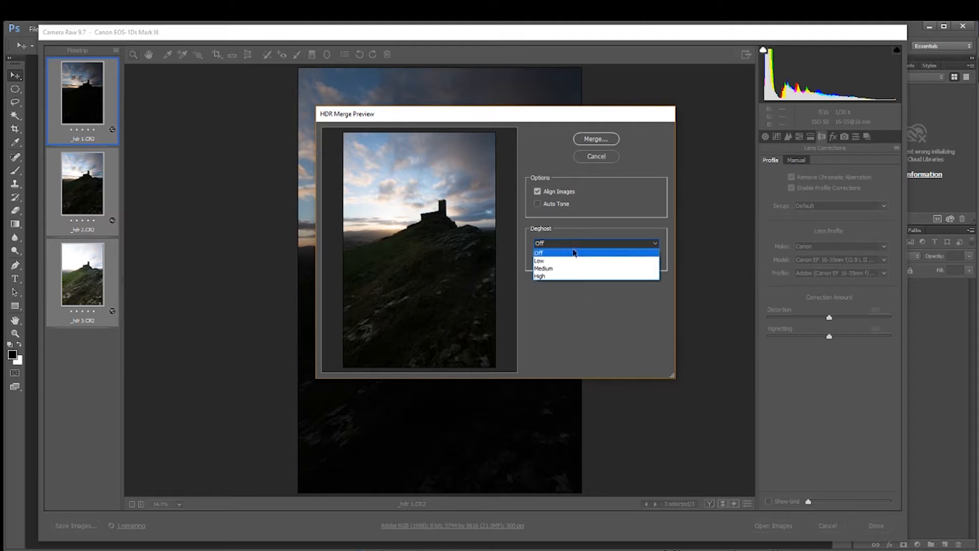
click(579, 233)
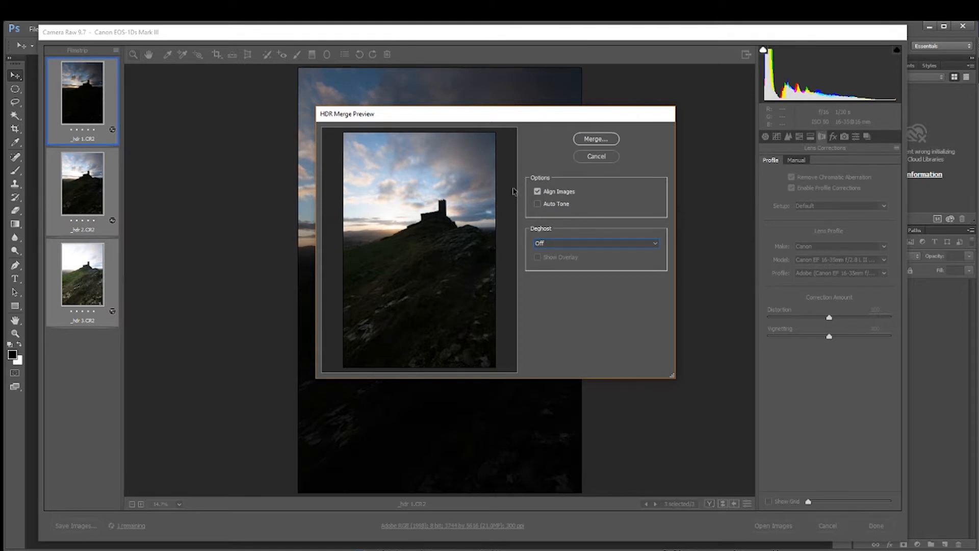
- Merge the aligned exposures and save the result as the Digital Negative file Tutorial 14 in the Tutorial 14 folder
click(594, 143)
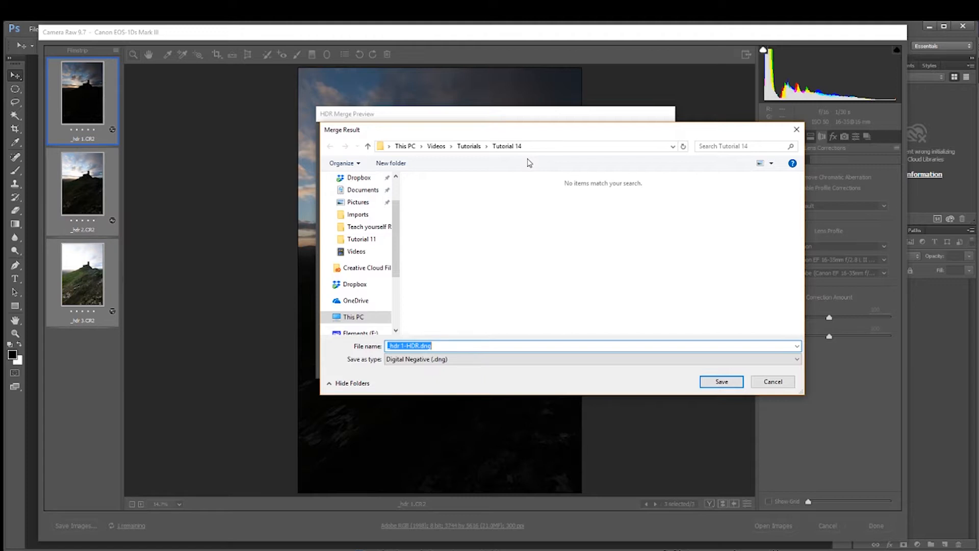
text(Tutorial 14)
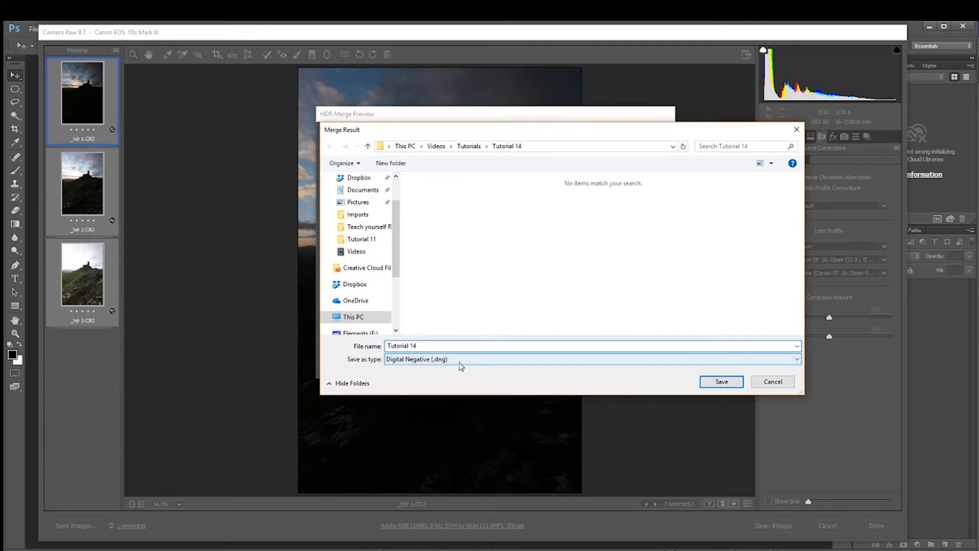
click(729, 383)
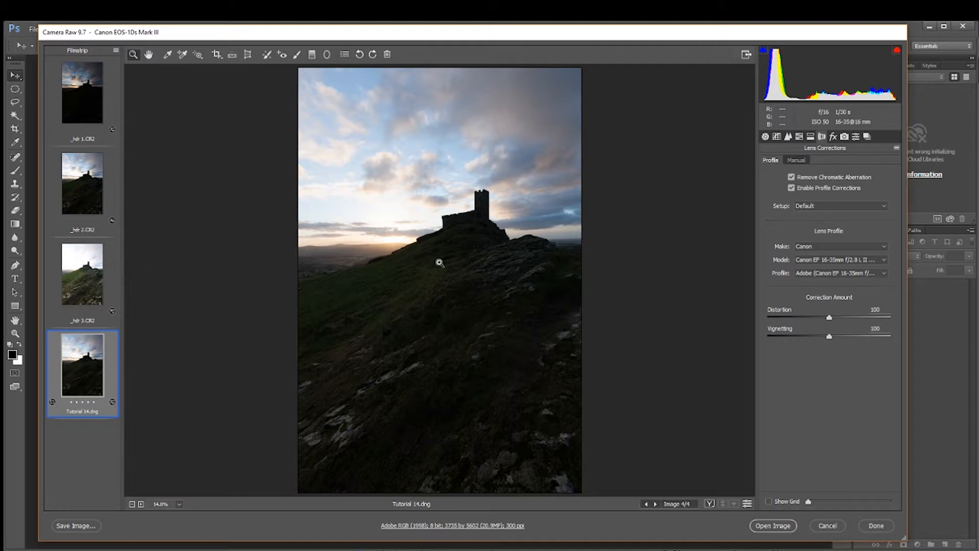
- Adjust the merged image's basic tones: Highlights -100, Shadows +100, Whites +18 and Blacks -22
click(765, 136)
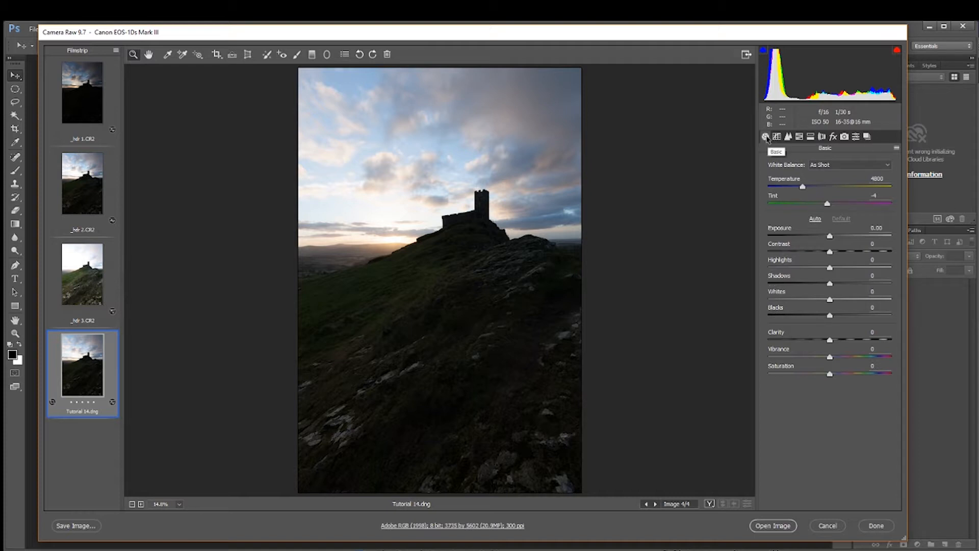
click(821, 138)
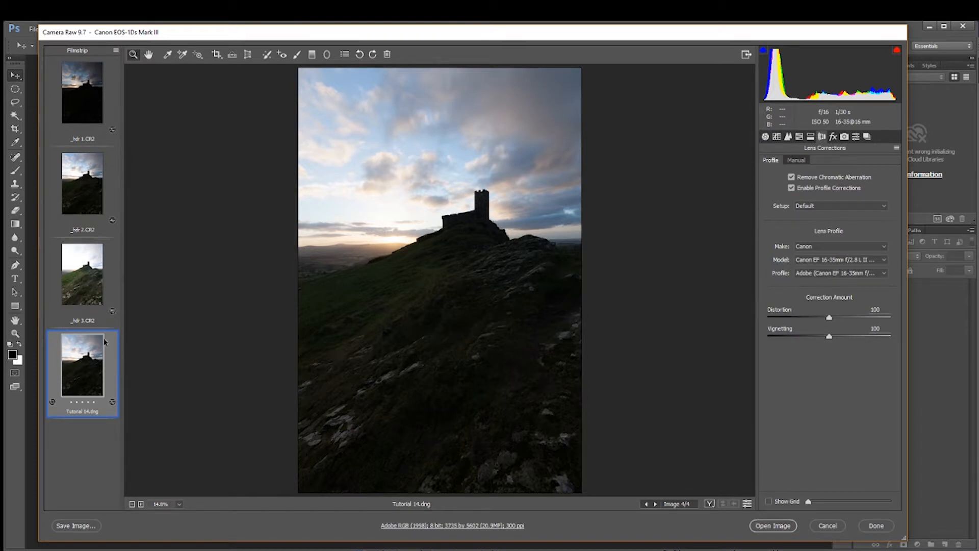
click(765, 137)
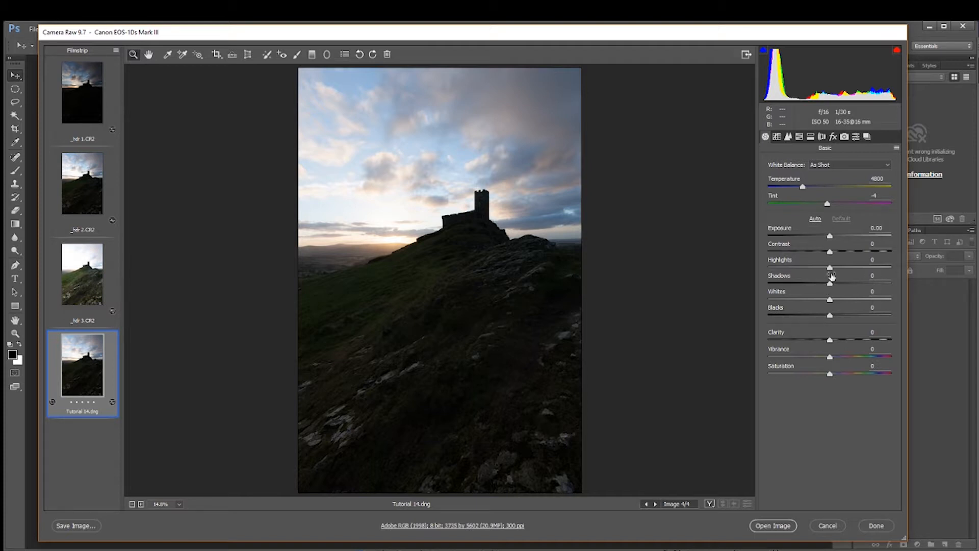
drag(832, 269, 760, 278)
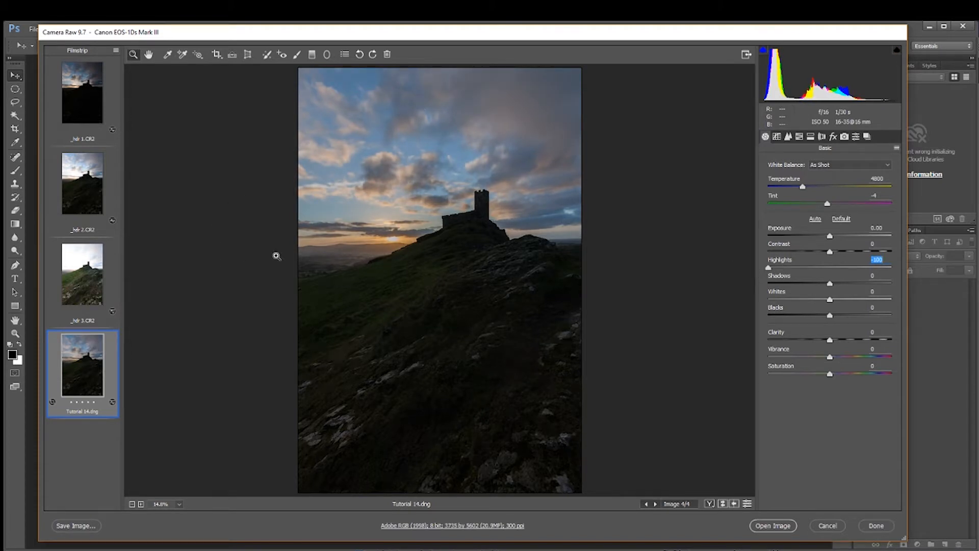
drag(830, 283, 892, 284)
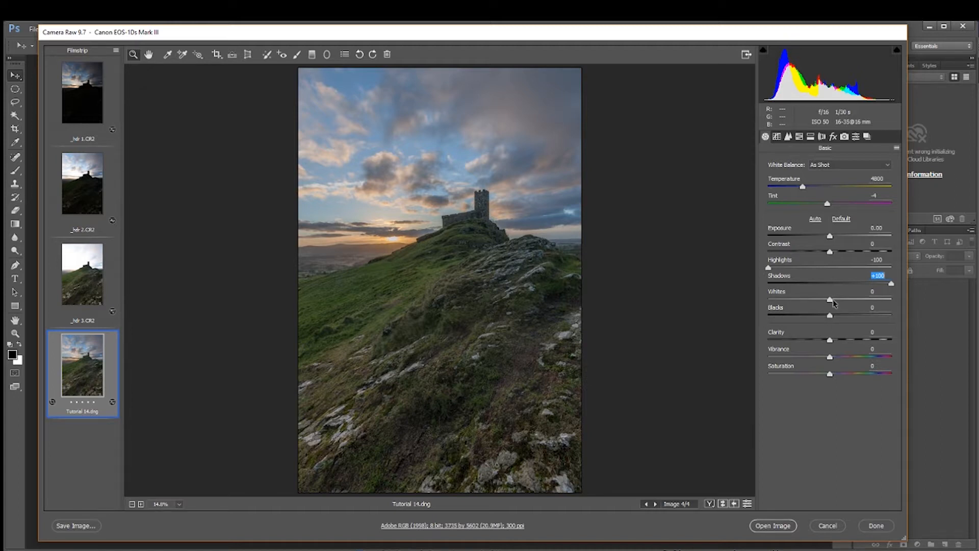
key(alt)
drag(831, 302, 816, 316)
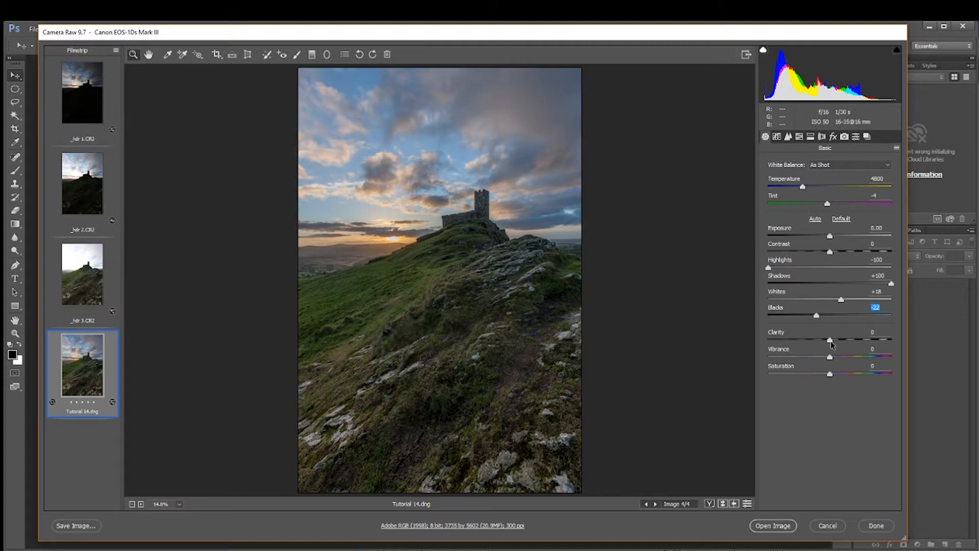
- Set Clarity to +21, Vibrance to +23 and Saturation to +15, and compare the image with its unedited version
drag(831, 344, 839, 377)
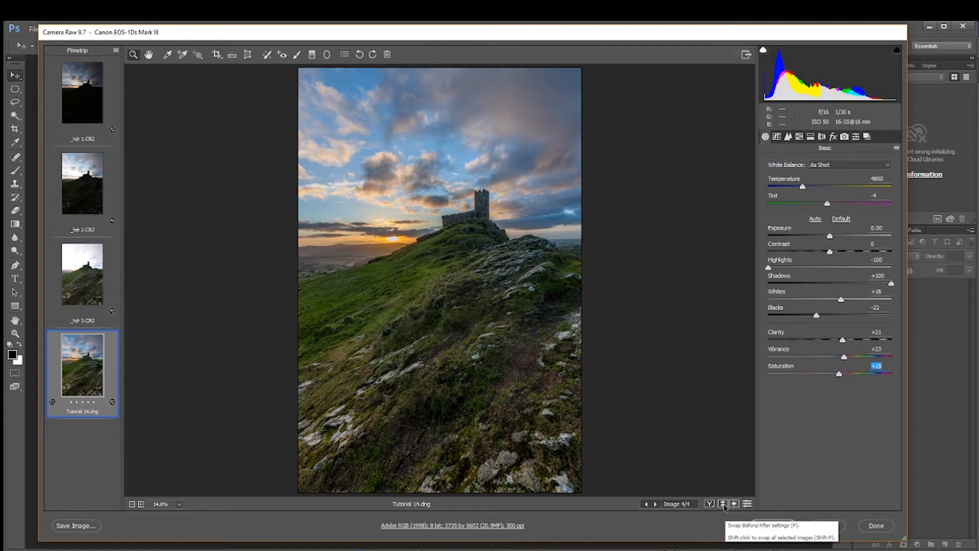
click(723, 503)
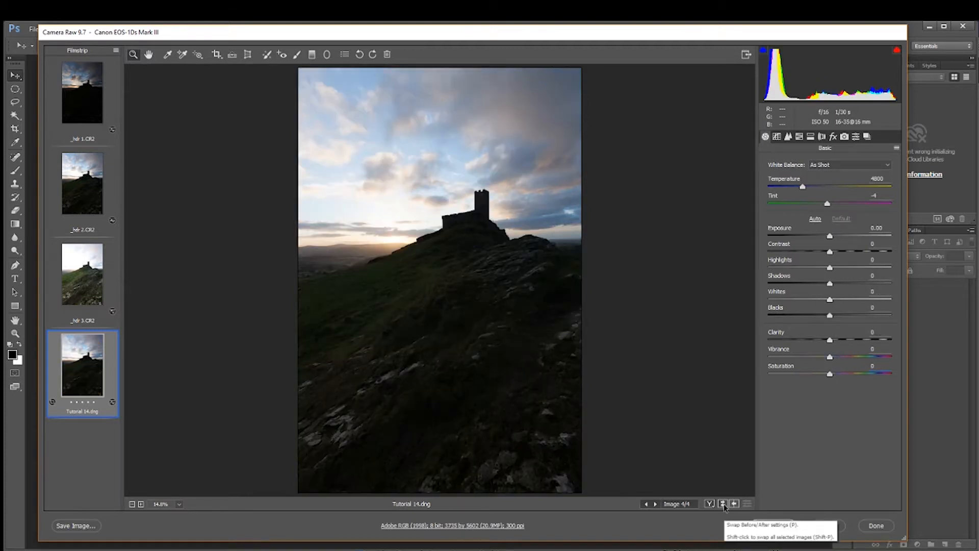
click(723, 503)
click(723, 503)
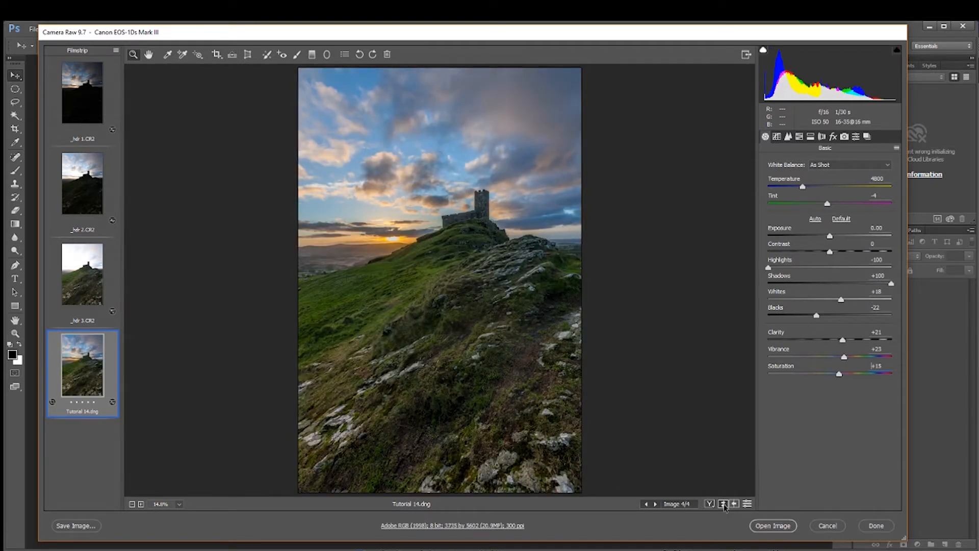
click(723, 503)
- Draw a graduated filter from the top of the sky down to the horizon with Exposure -0.45, Temperature -11 and Highlights +27
click(313, 55)
mouse_move(301, 70)
mouse_down()
mouse_move(327, 115)
mouse_move(363, 225)
mouse_move(339, 216)
mouse_move(313, 239)
mouse_move(320, 249)
mouse_move(313, 242)
mouse_up()
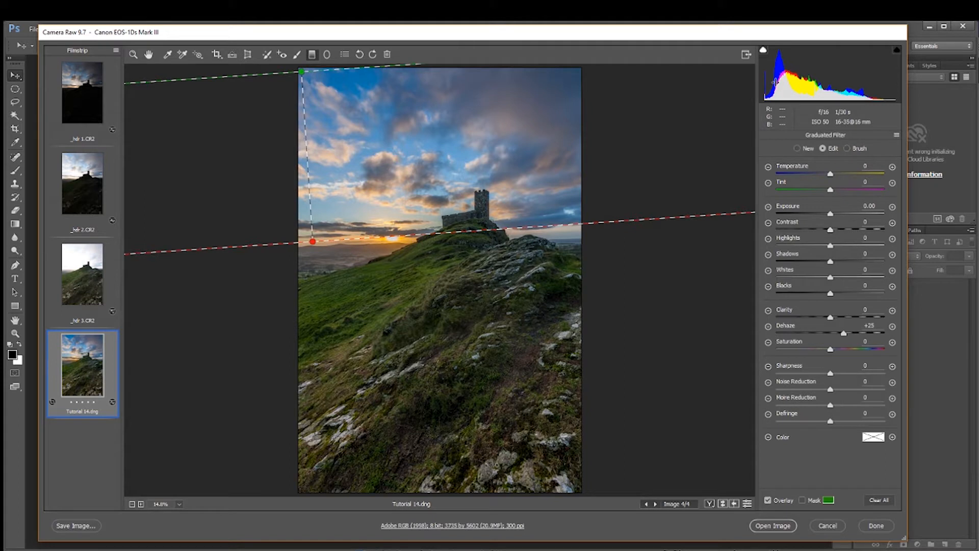
drag(831, 218, 824, 218)
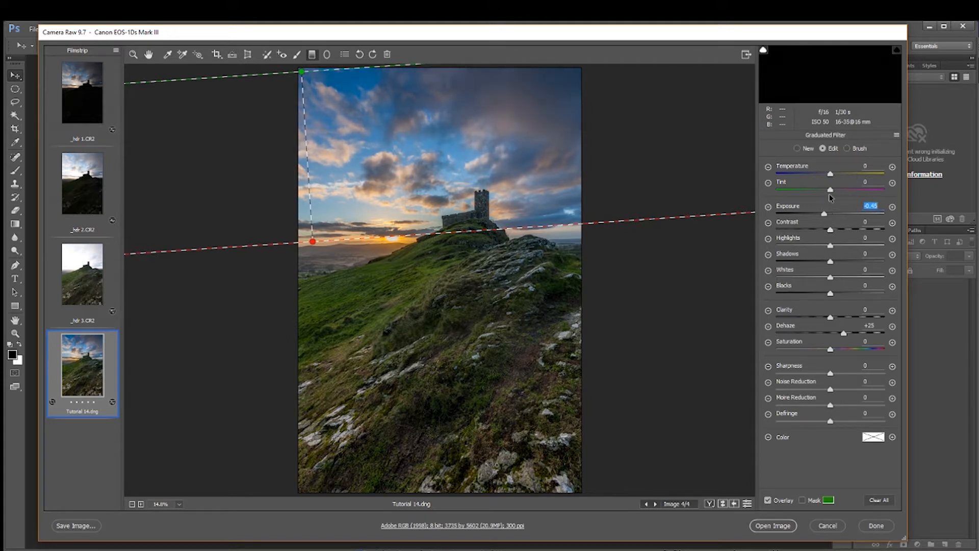
drag(831, 174, 828, 179)
drag(831, 247, 845, 248)
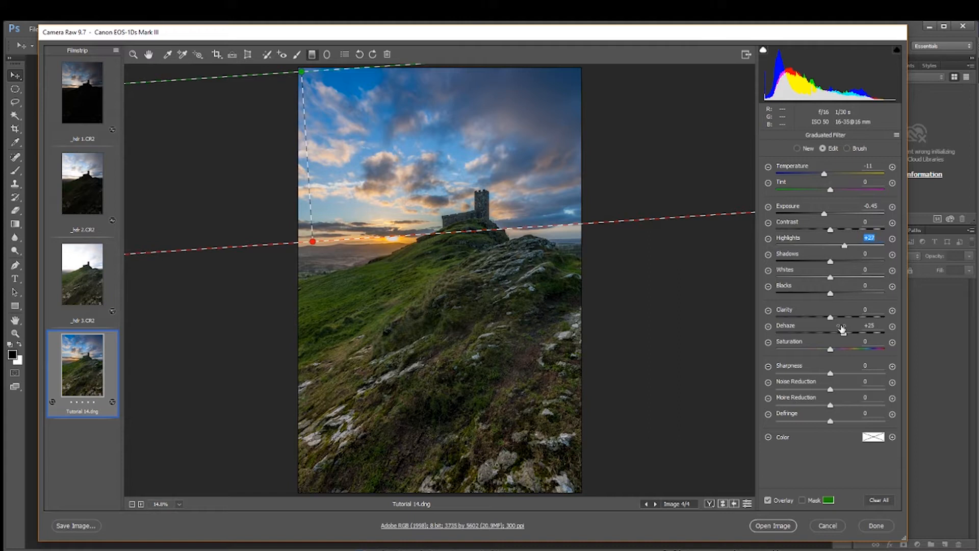
- Set the sky graduated filter's Clarity to +40 and Dehaze to +44, and leave the filter tool
drag(830, 317, 948, 339)
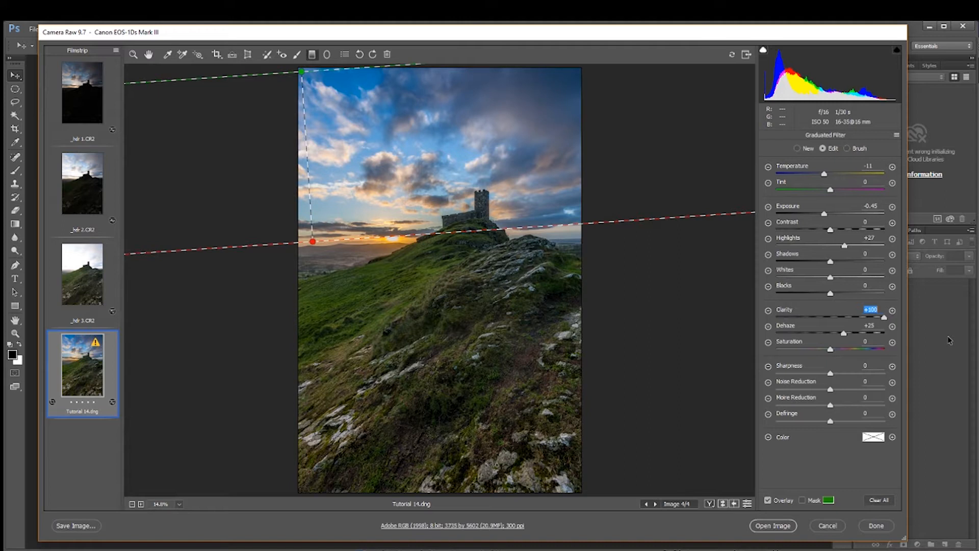
drag(915, 340, 847, 320)
click(852, 324)
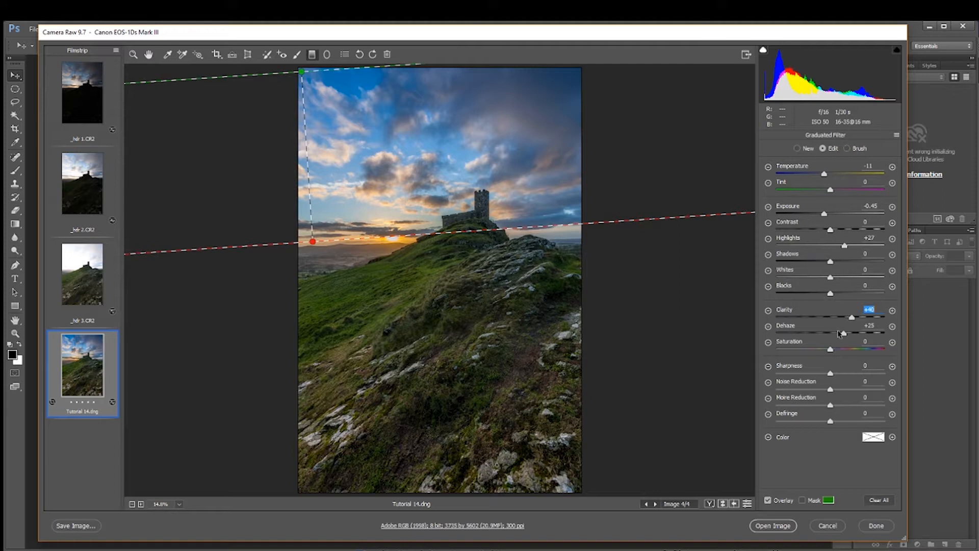
drag(845, 335, 857, 336)
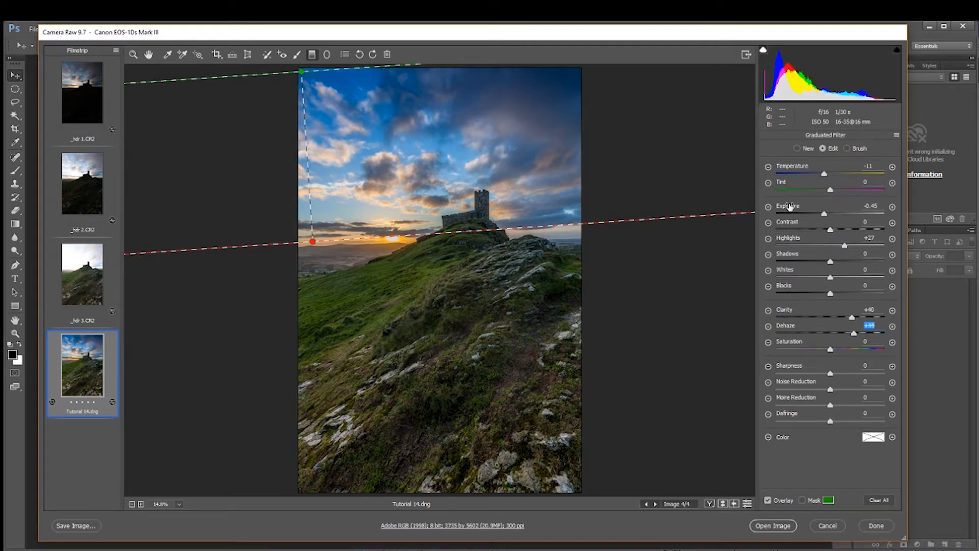
click(148, 55)
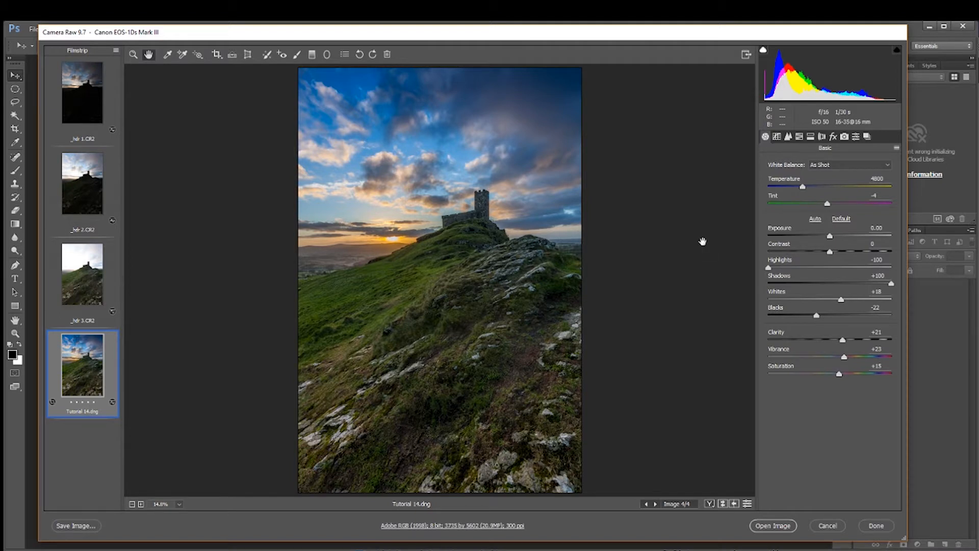
- Draw a wide elliptical radial filter centred on the setting sun, try its effect outside the ellipse, and keep it inside
click(327, 56)
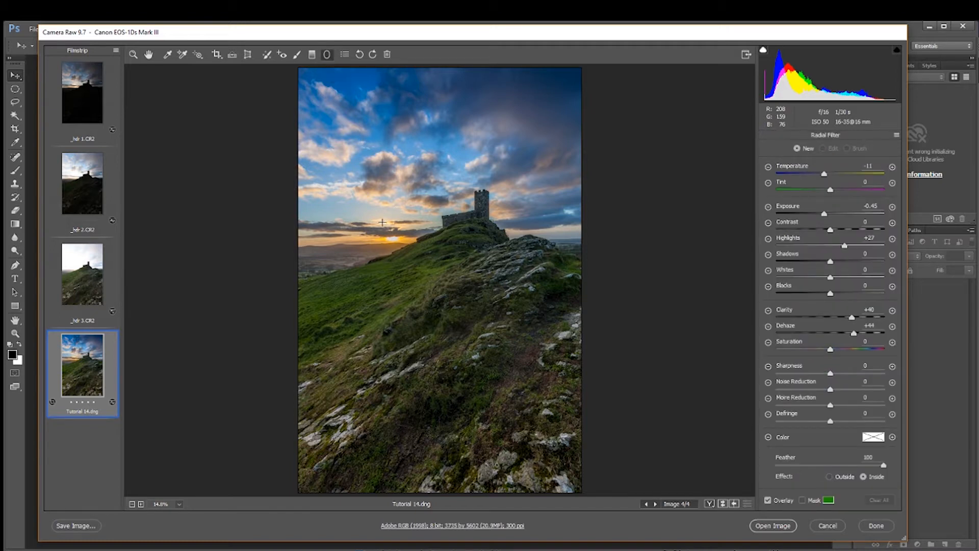
drag(311, 231, 400, 254)
drag(312, 231, 404, 236)
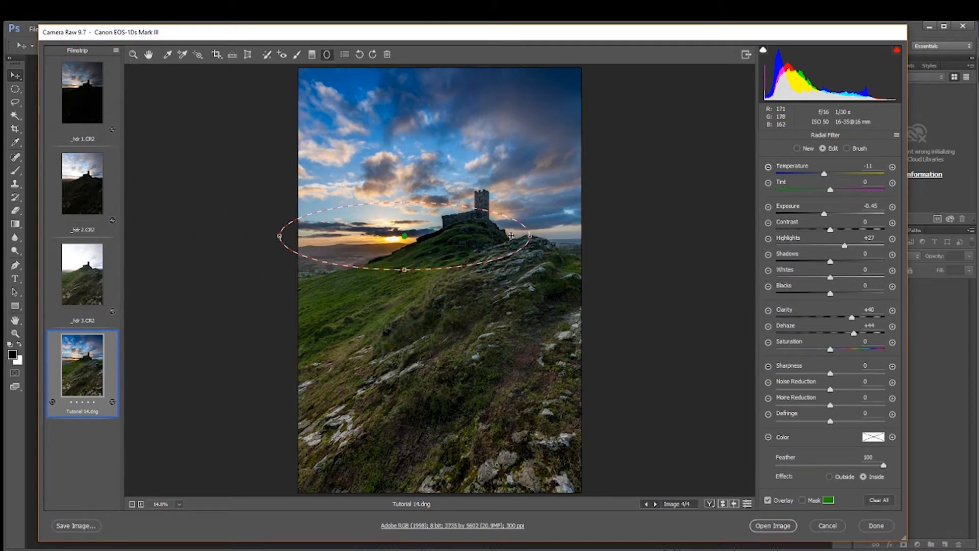
mouse_move(529, 235)
mouse_down()
mouse_move(554, 238)
mouse_move(535, 239)
mouse_up()
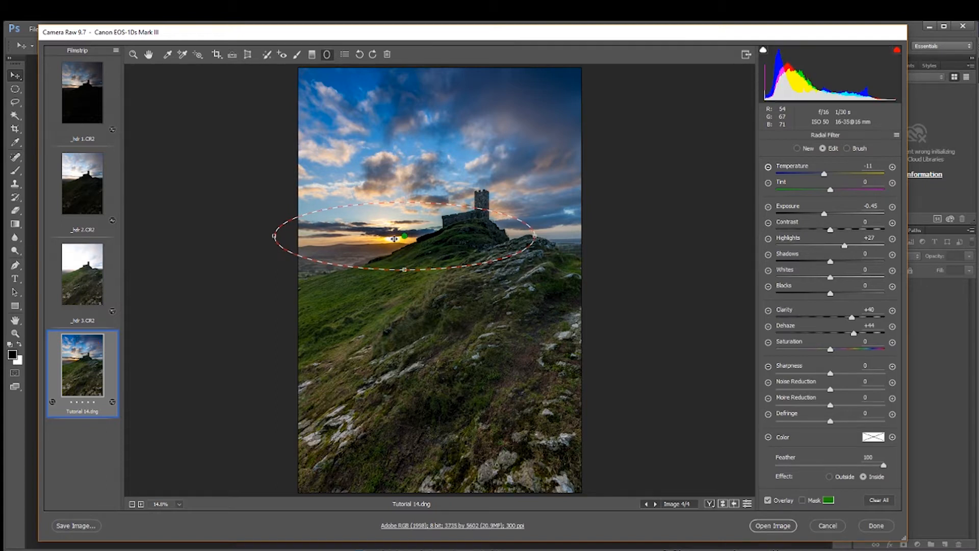
drag(405, 237, 395, 237)
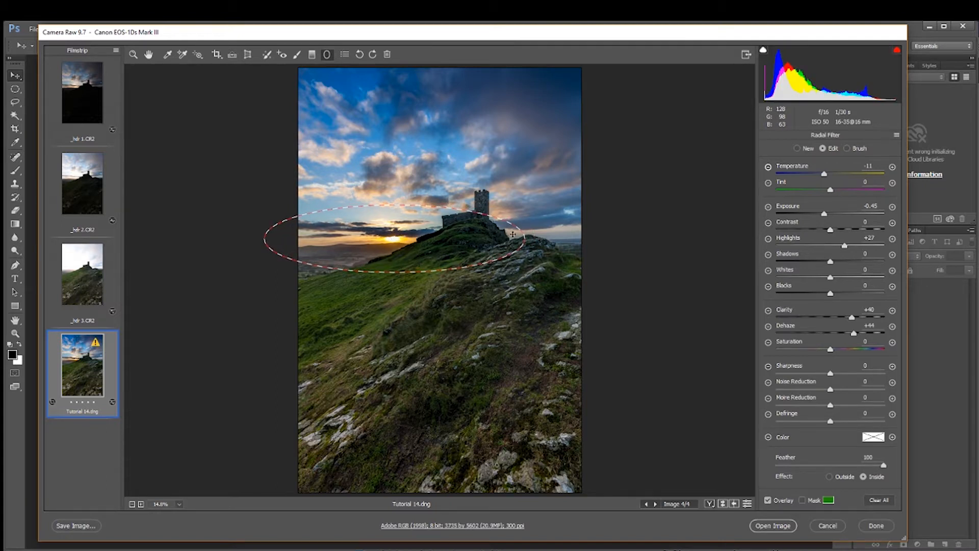
drag(524, 236, 528, 238)
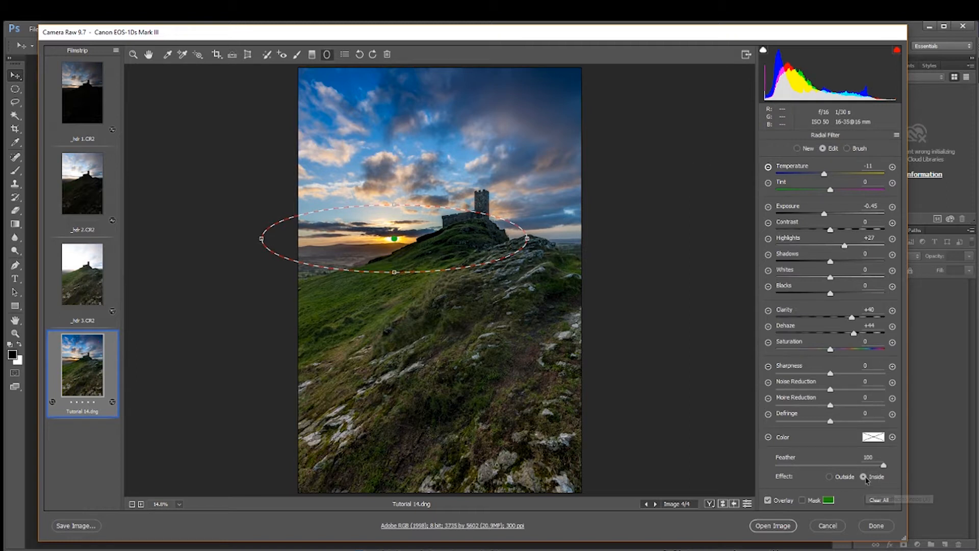
click(829, 477)
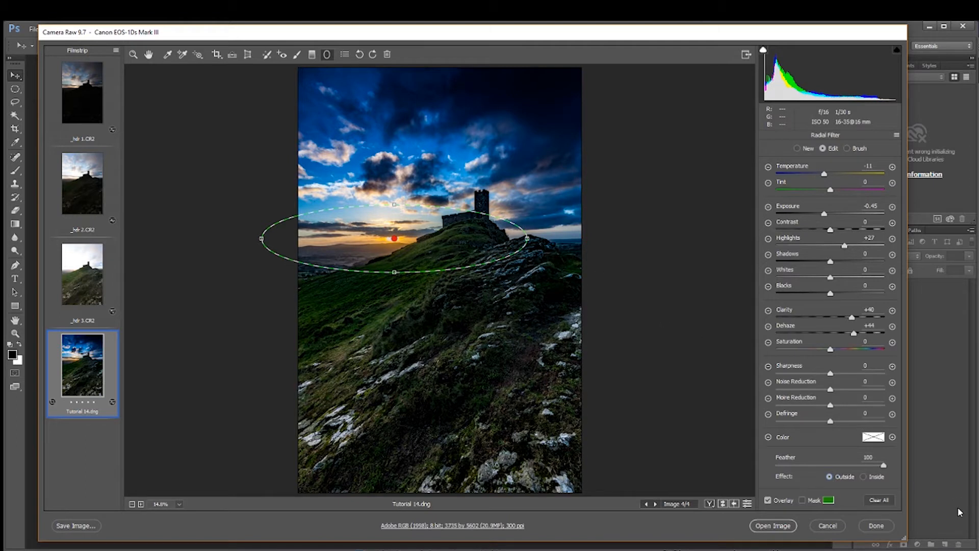
click(863, 477)
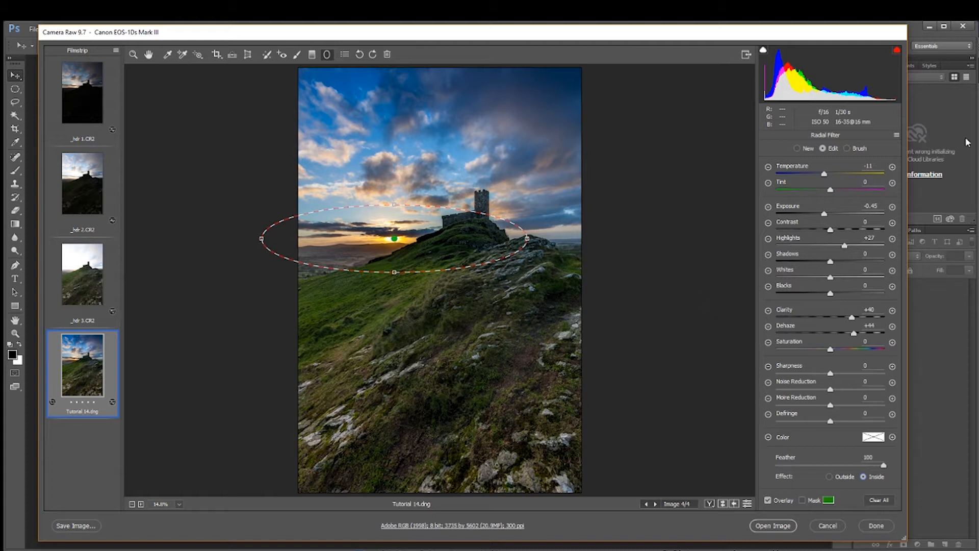
- Reset the radial filter's inherited adjustments and warm the sunset area with Temperature +11
drag(824, 174, 833, 182)
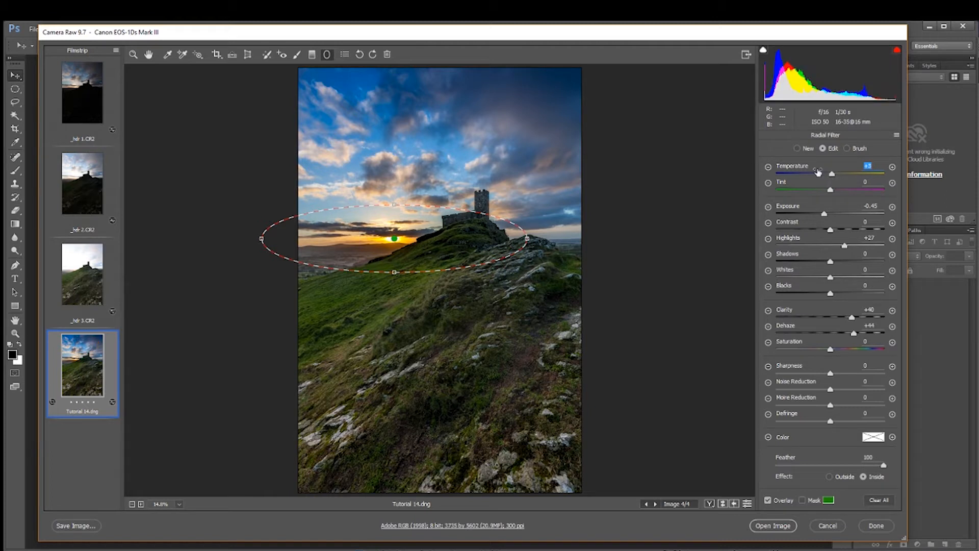
click(825, 215)
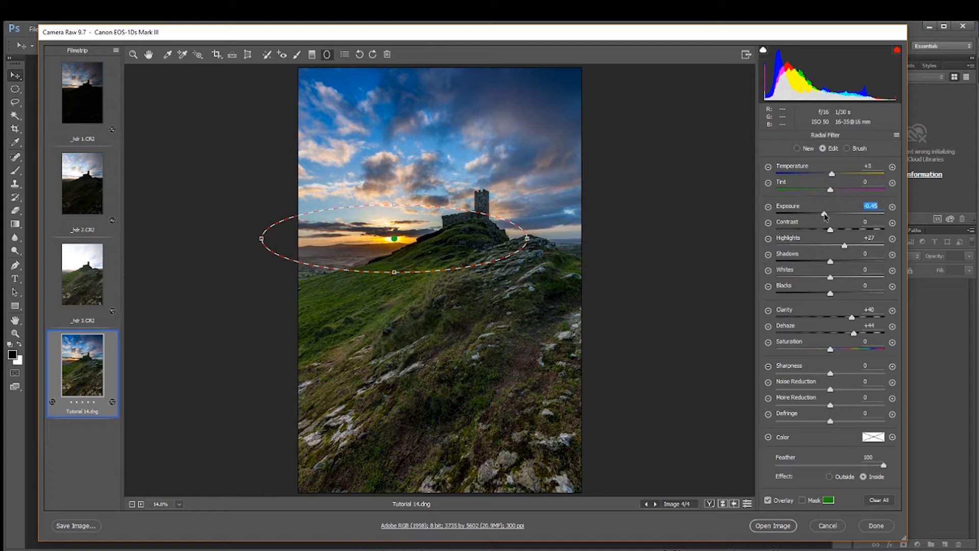
click(893, 168)
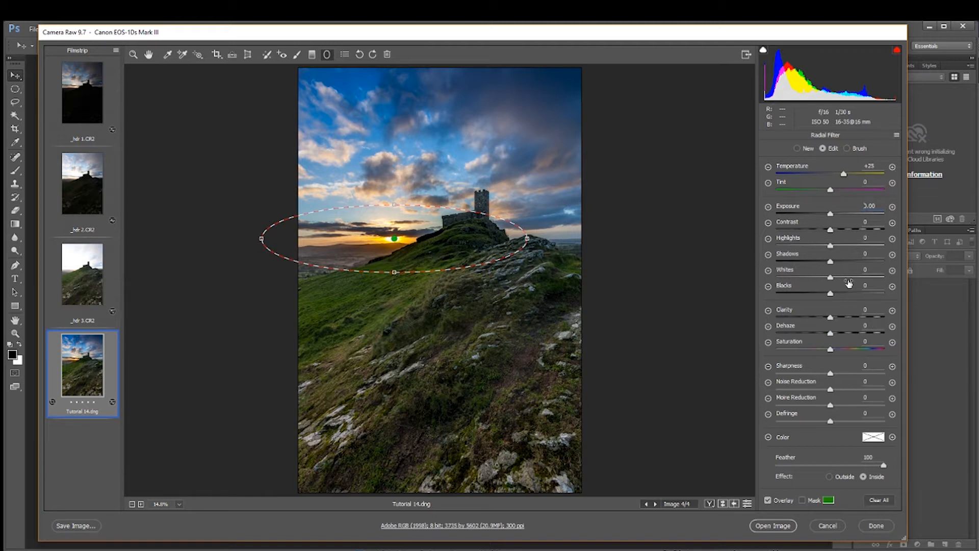
mouse_move(845, 176)
mouse_down()
mouse_move(825, 175)
mouse_move(834, 176)
mouse_up()
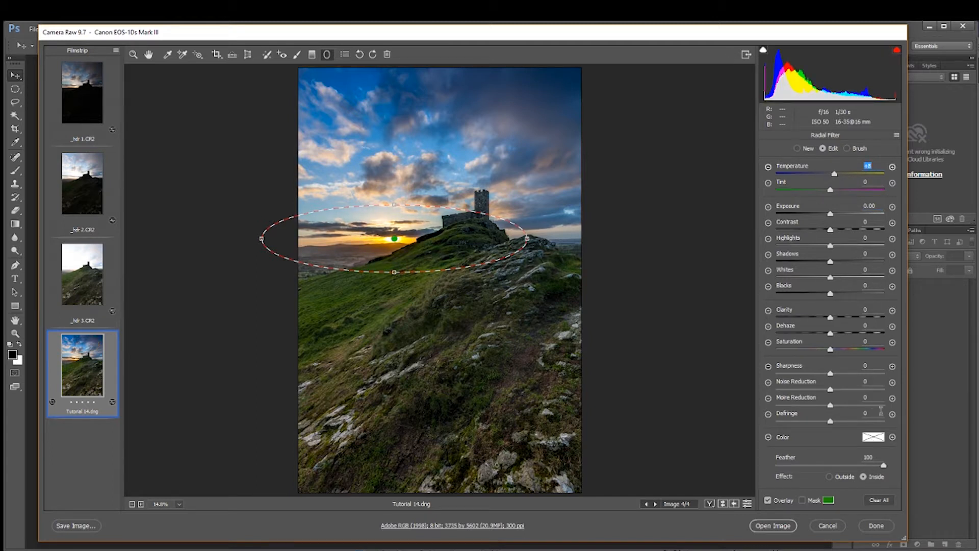
drag(833, 176, 838, 178)
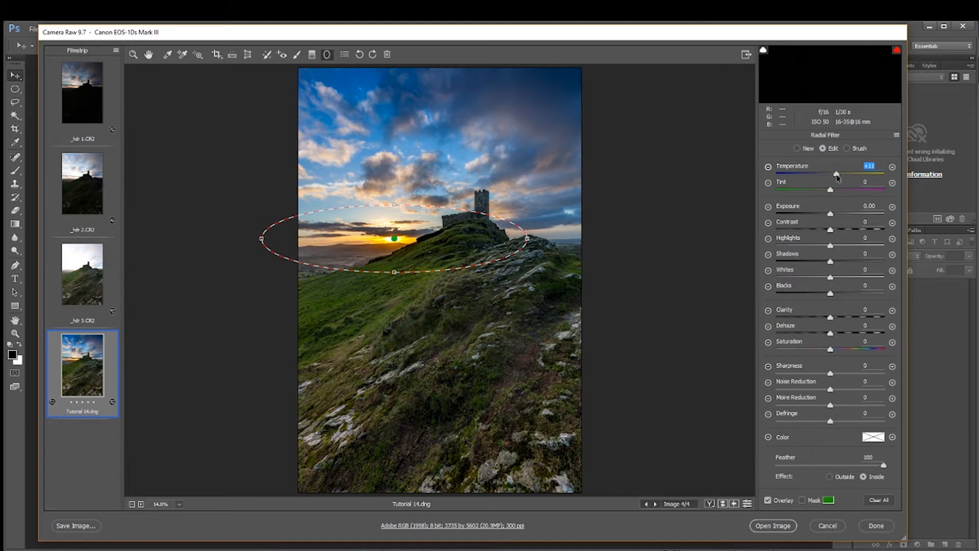
- Brighten the sunset area in the radial filter with Exposure +0.25, Highlights +11 and Whites +13
click(832, 214)
drag(832, 217, 836, 218)
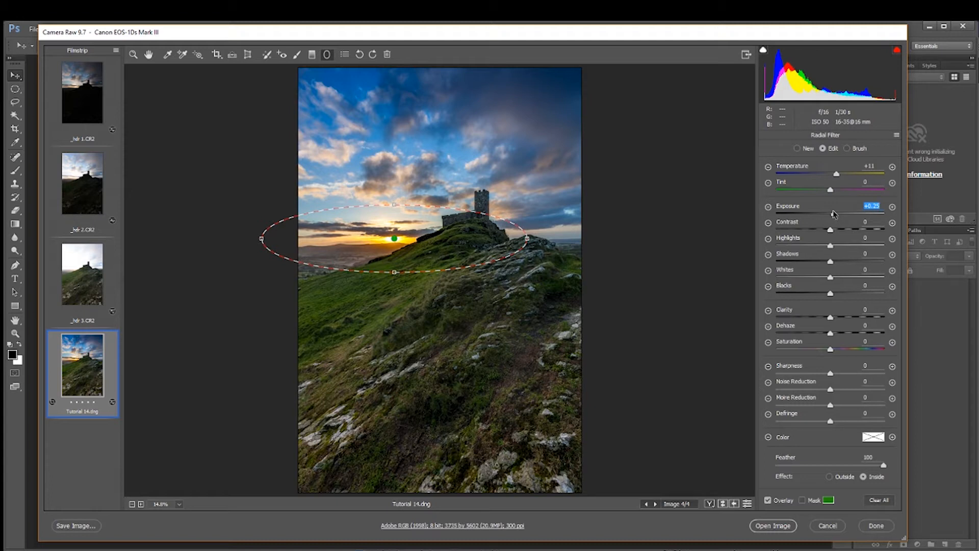
drag(830, 248, 838, 250)
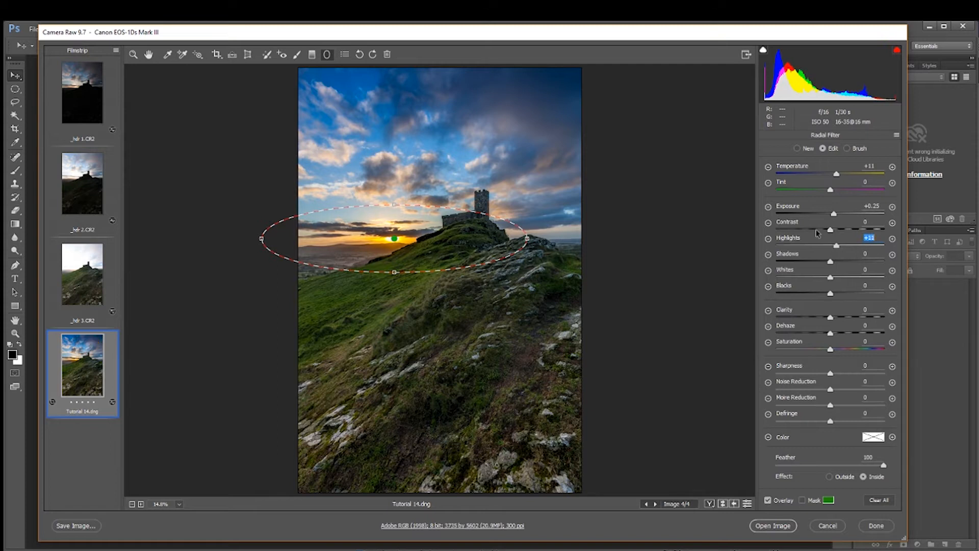
drag(829, 275, 839, 283)
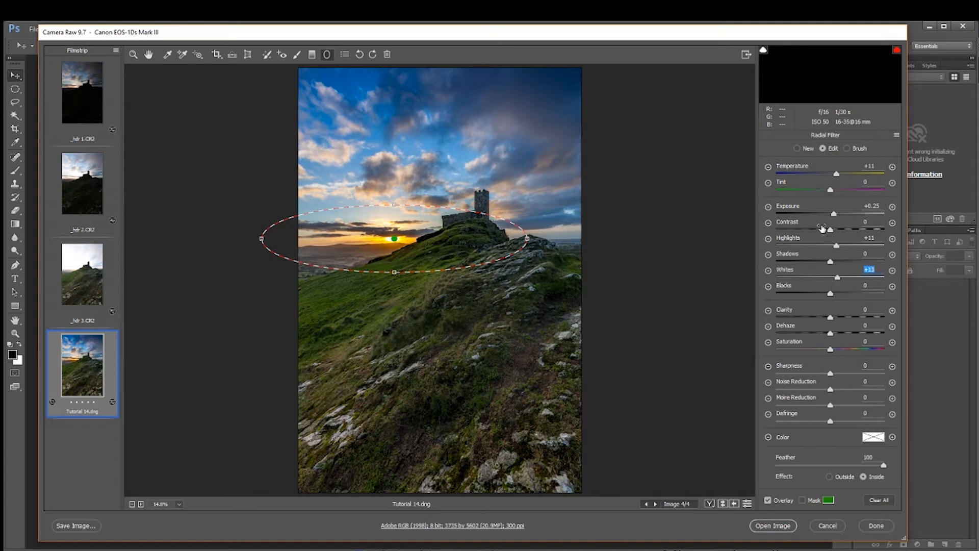
- Compare the image repeatedly with and without the radial filter's adjustments, leaving them on
click(747, 507)
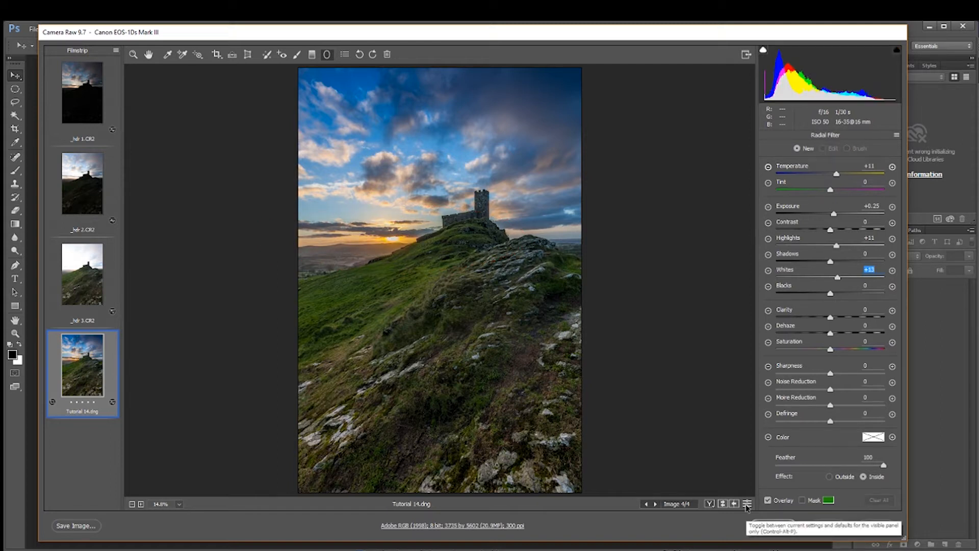
click(747, 507)
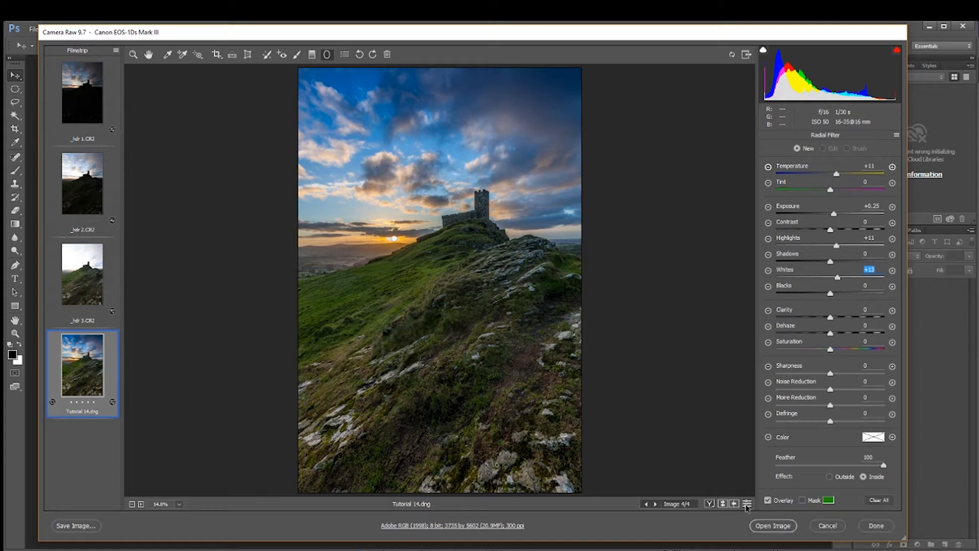
click(746, 506)
click(746, 507)
click(746, 507)
click(747, 507)
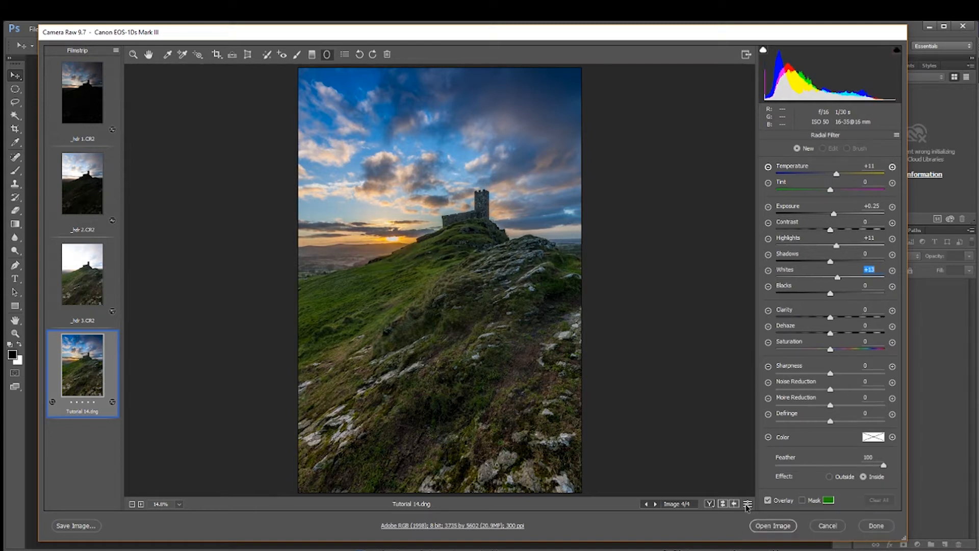
click(747, 506)
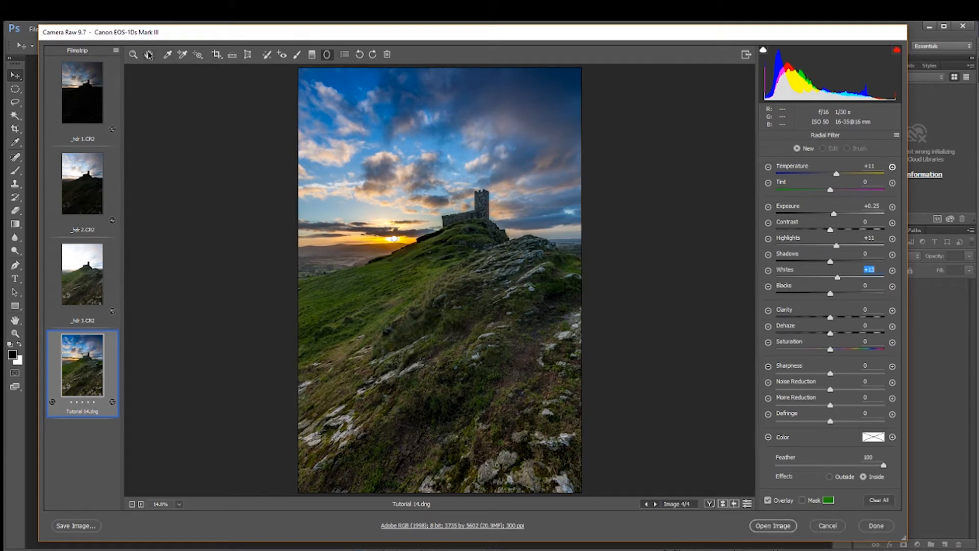
- Leave the radial filter and compare the fully edited image with its unedited version
click(149, 54)
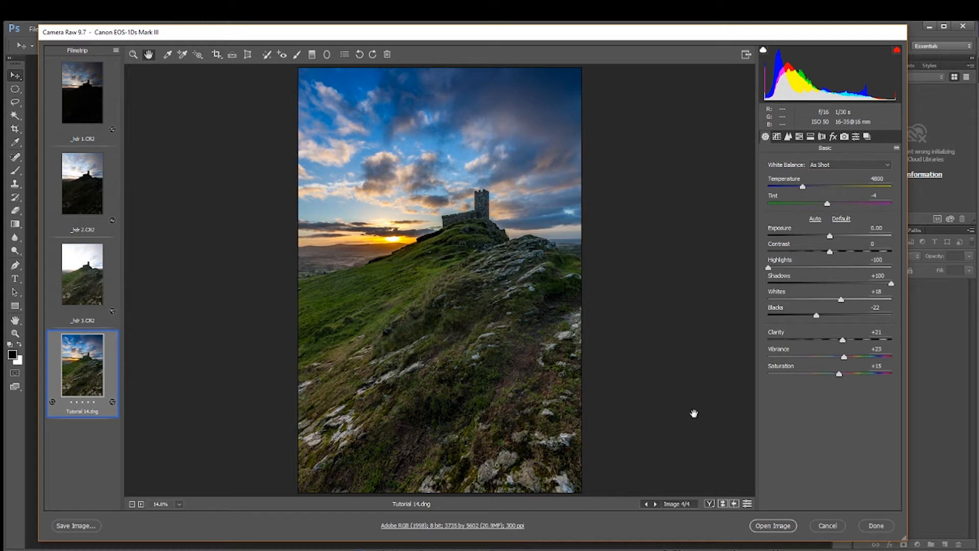
click(723, 504)
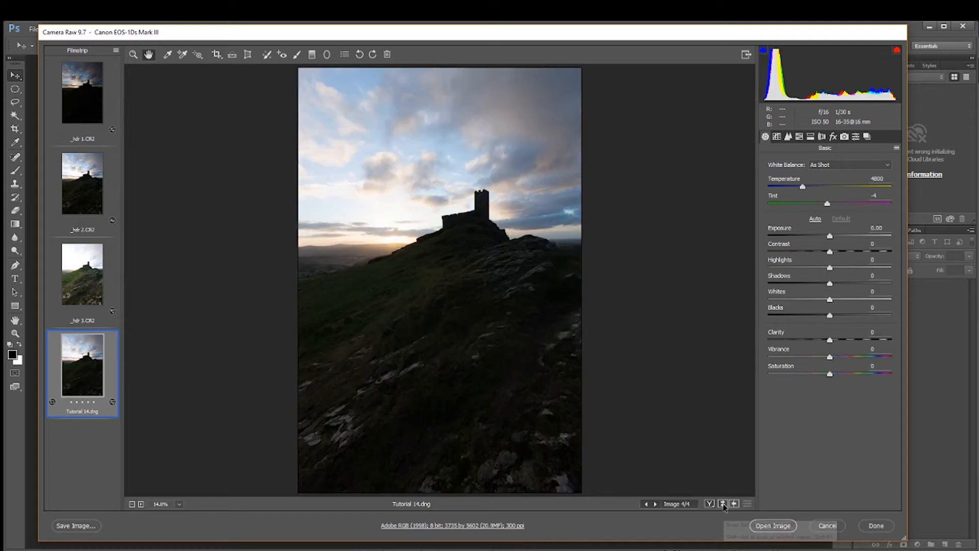
click(723, 504)
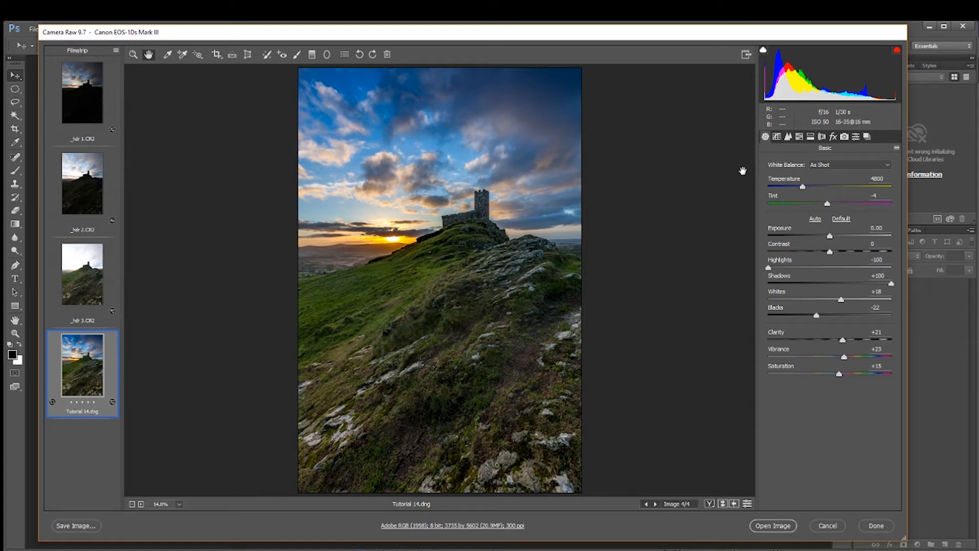
- Darken the image corners with a manual lens-correction Vignetting Amount of -39
click(823, 138)
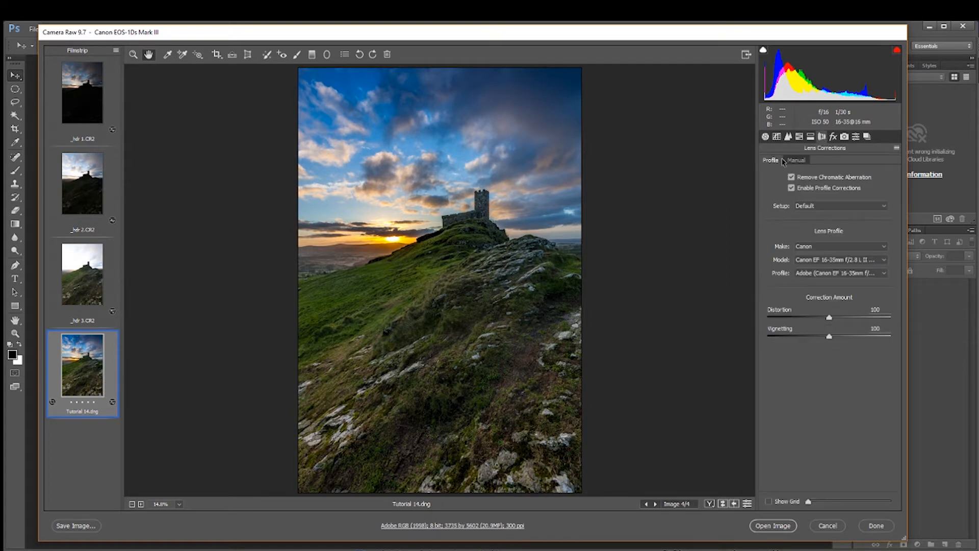
click(800, 160)
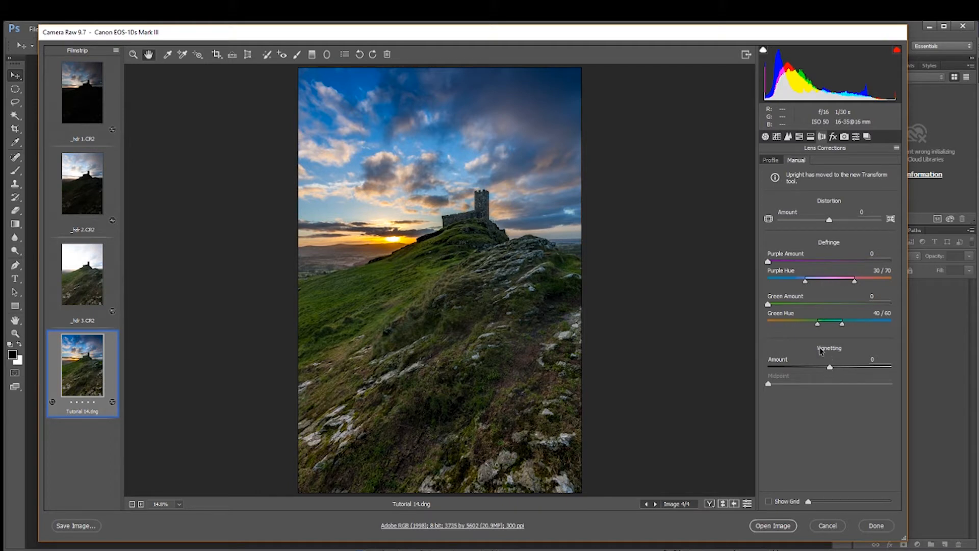
drag(830, 370, 806, 371)
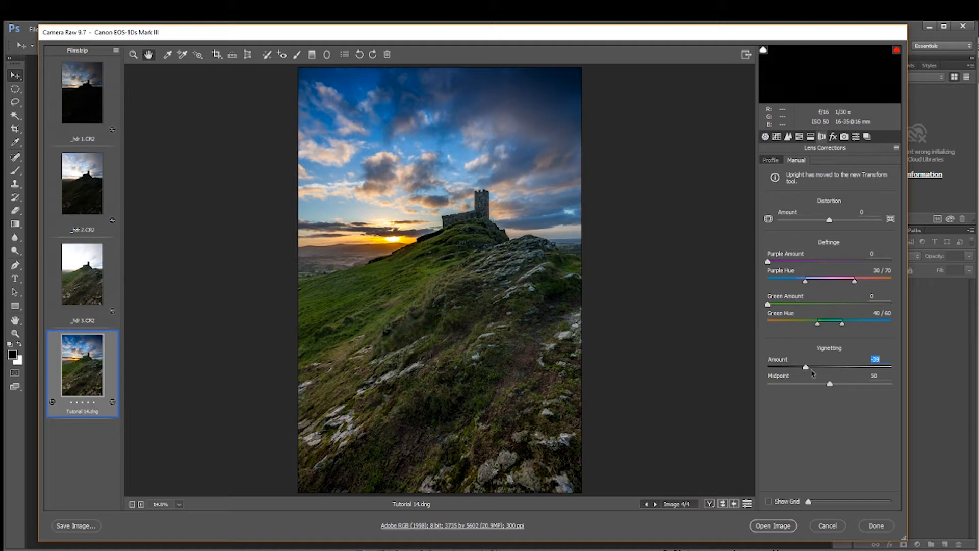
- Refine the manual lens-correction vignette to an Amount of -31 and a Midpoint of 23
click(812, 372)
click(830, 385)
drag(831, 387, 800, 389)
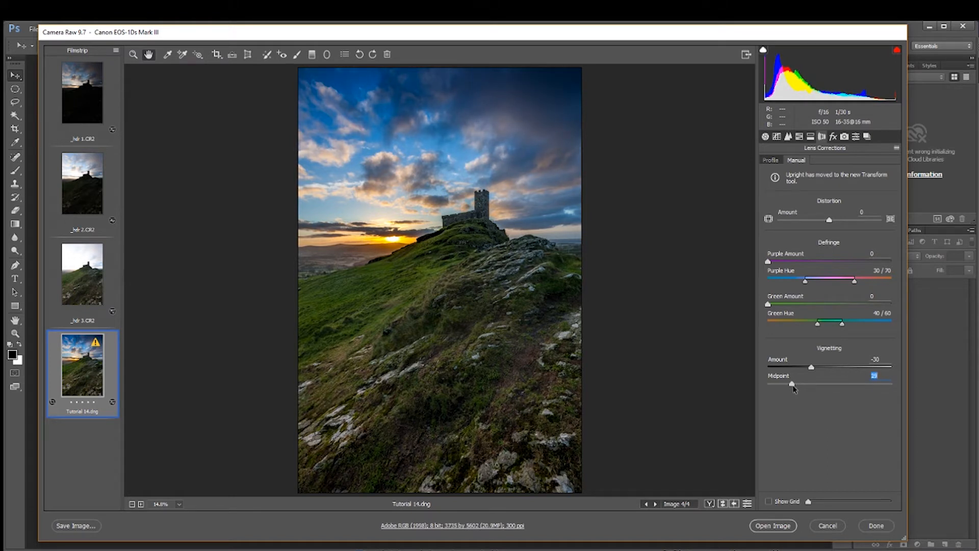
text(0)
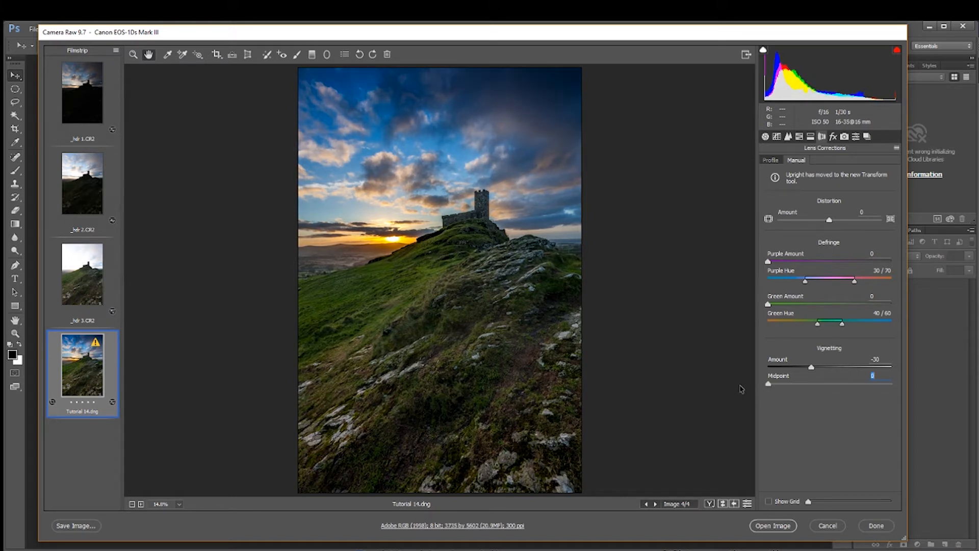
drag(769, 384, 803, 390)
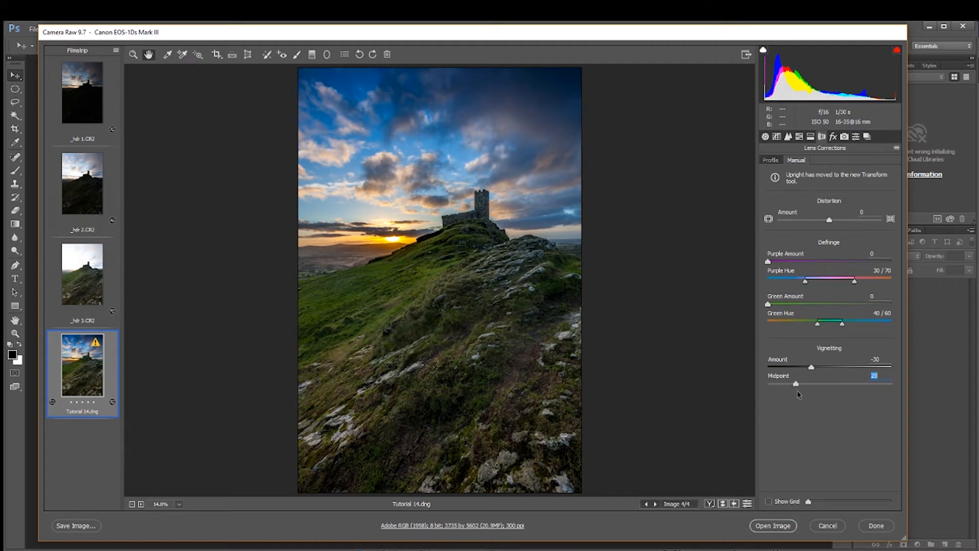
drag(812, 368, 812, 368)
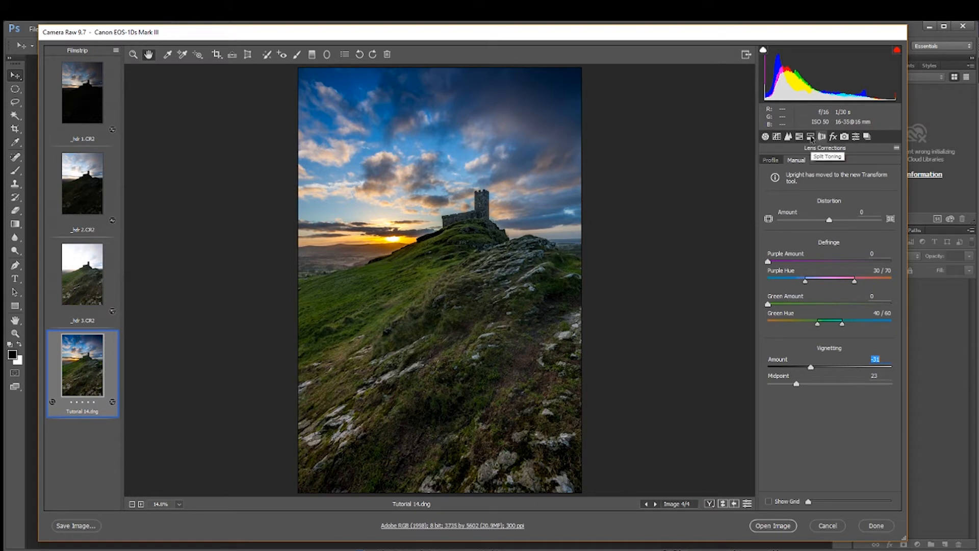
- Apply split toning with Highlights Hue 51 and Saturation 30, and Shadows Hue 227 and Saturation 26
click(812, 137)
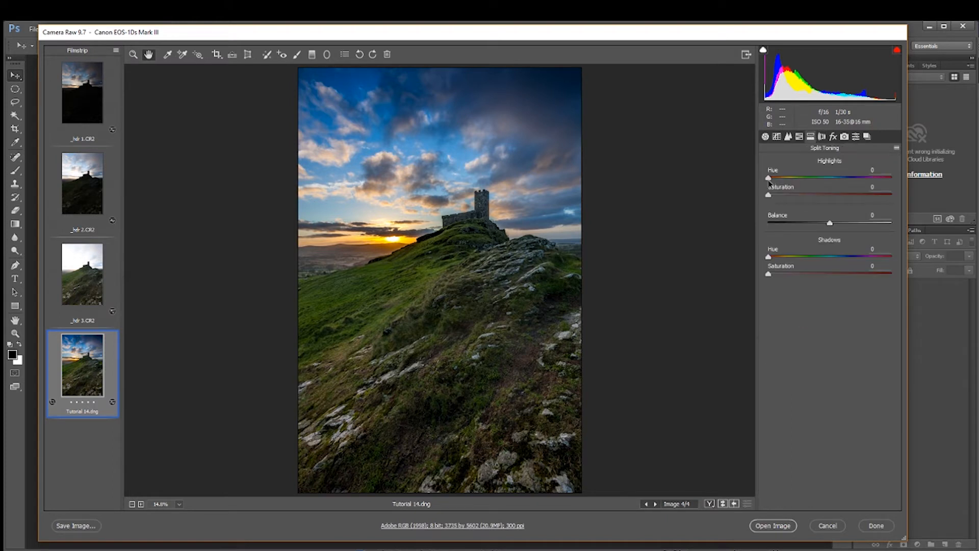
drag(769, 179, 779, 198)
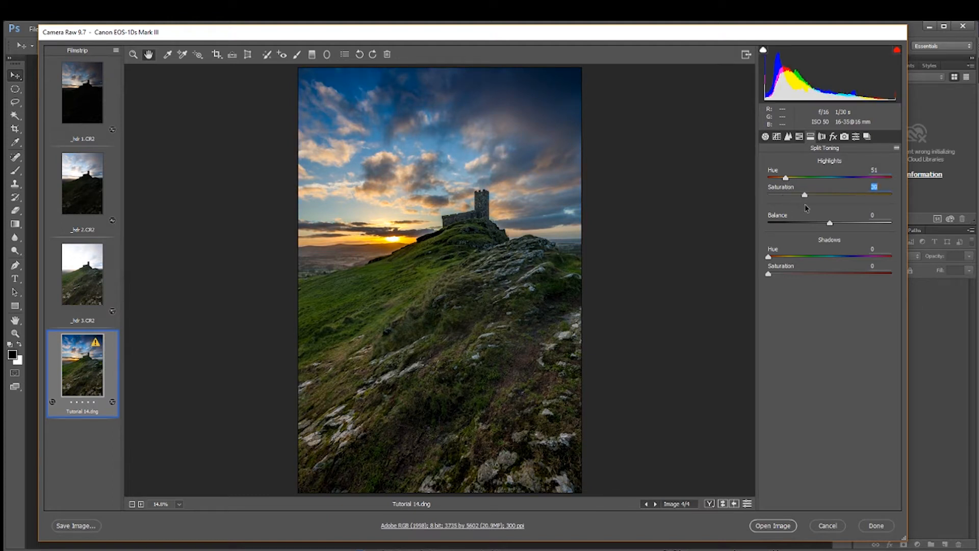
drag(769, 257, 814, 264)
drag(769, 275, 845, 260)
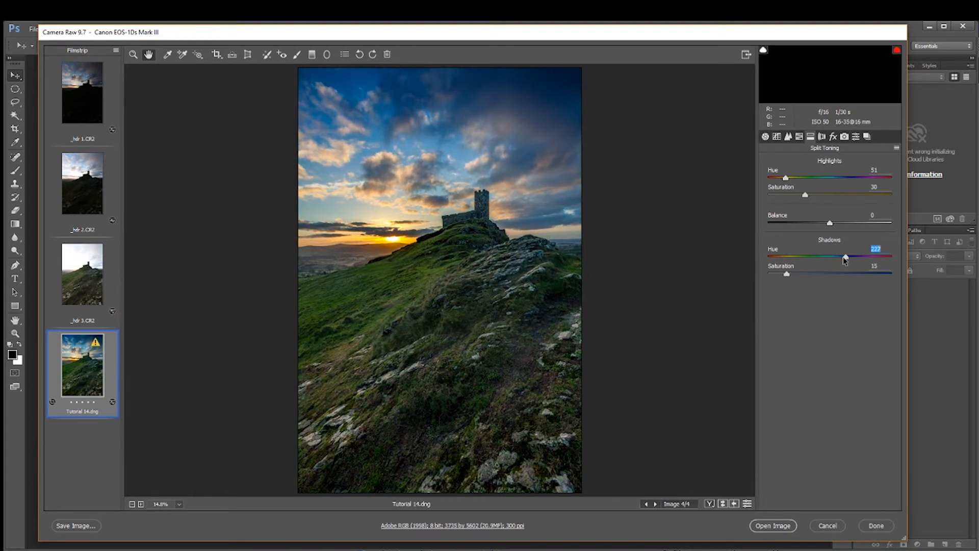
drag(789, 274, 801, 276)
click(802, 275)
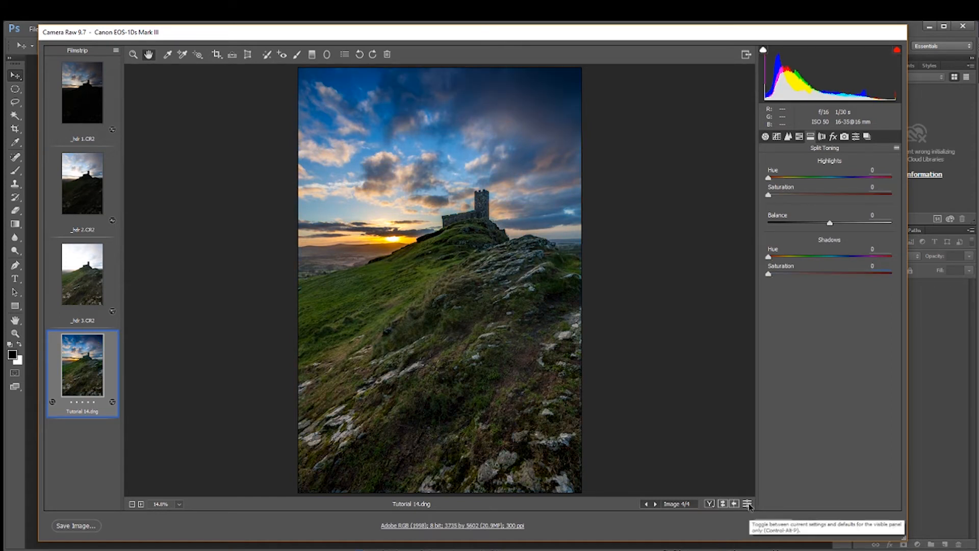
- Compare the image with and without the split toning, leaving it on
click(749, 504)
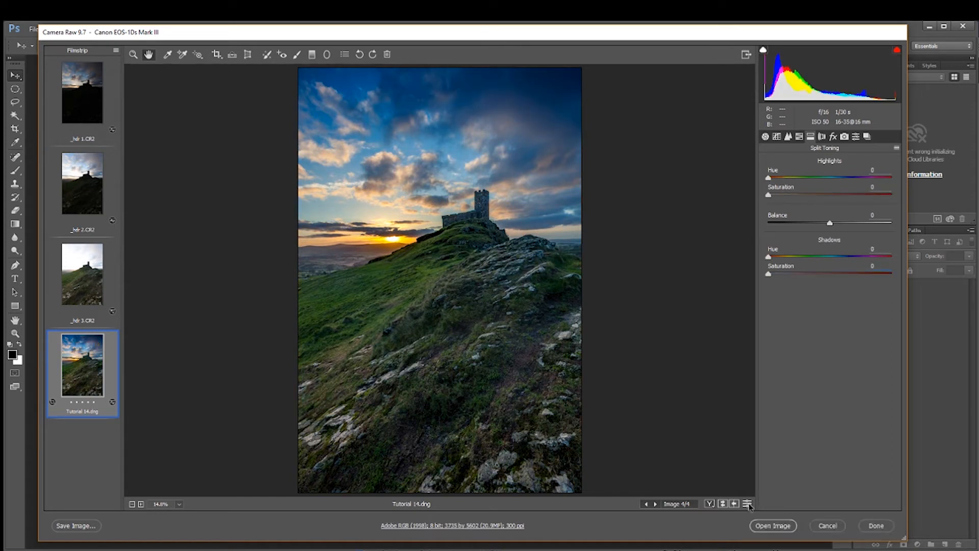
click(748, 505)
click(749, 505)
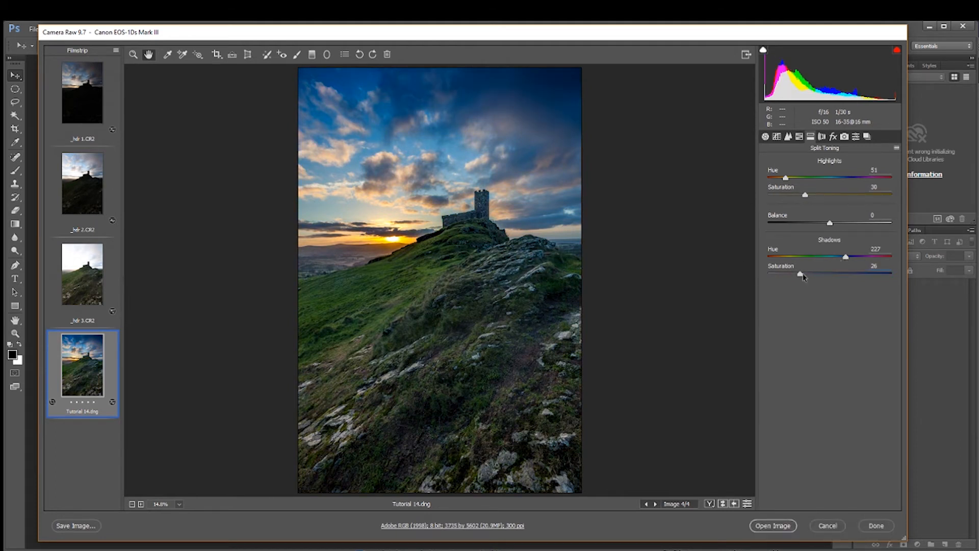
- Set the split toning's Shadows Saturation to 24 and Balance to +9, and check the result against the untoned image
drag(801, 274, 798, 275)
mouse_move(831, 225)
mouse_down()
mouse_move(857, 233)
mouse_move(836, 238)
mouse_up()
click(750, 503)
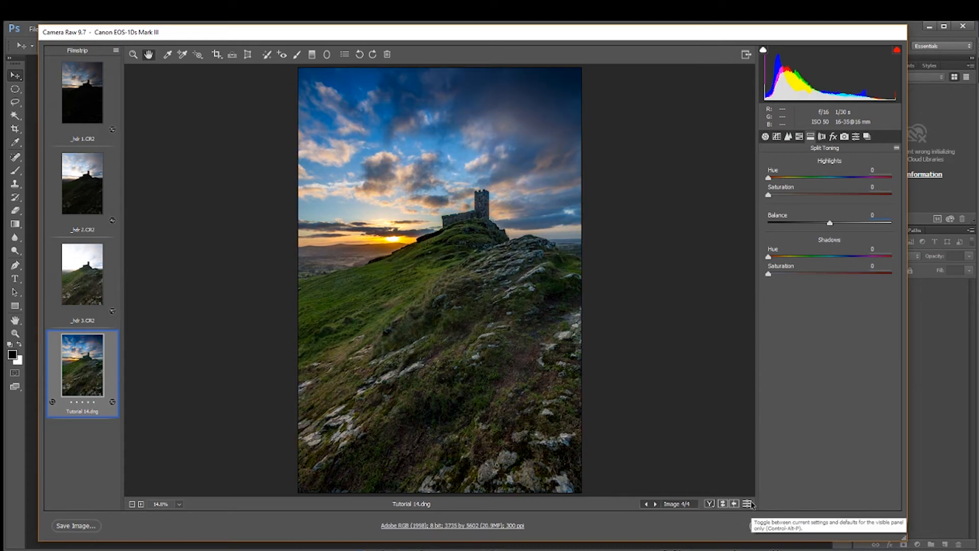
click(748, 503)
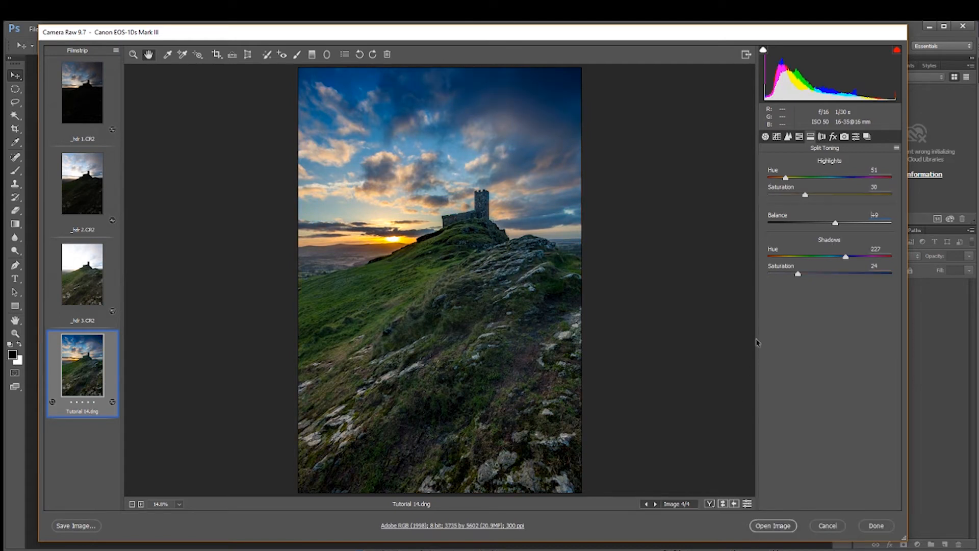
click(748, 504)
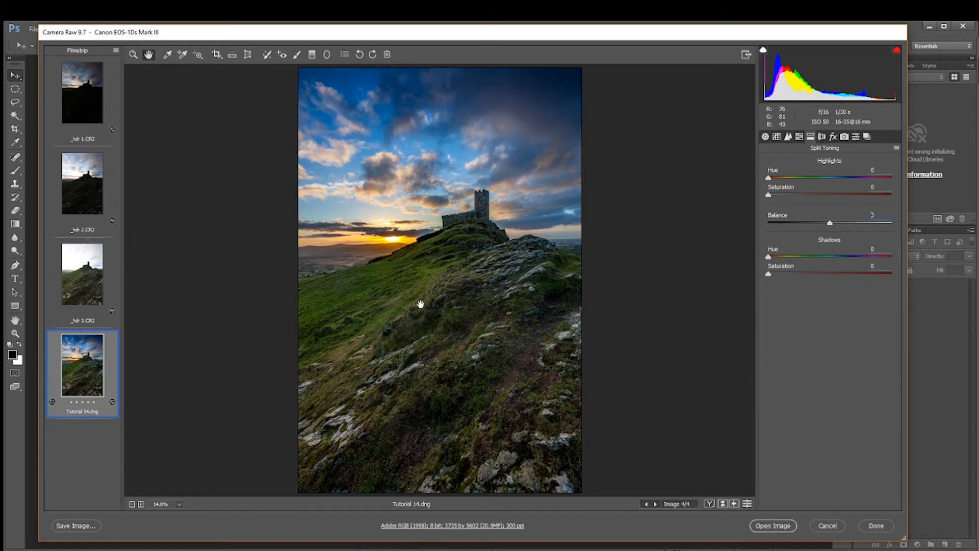
click(747, 504)
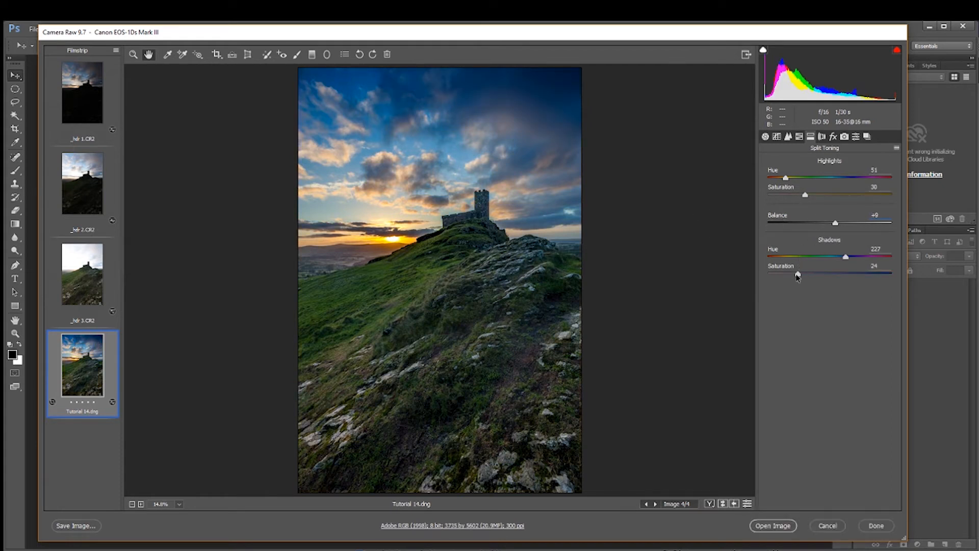
- Reduce the split toning's saturation to 15 for the shadows and 28 for the highlights
drag(798, 275, 788, 279)
drag(805, 198, 796, 199)
drag(796, 196, 801, 196)
- Compare the softened split toning repeatedly with the untoned image, leaving the toning on
click(748, 504)
click(748, 504)
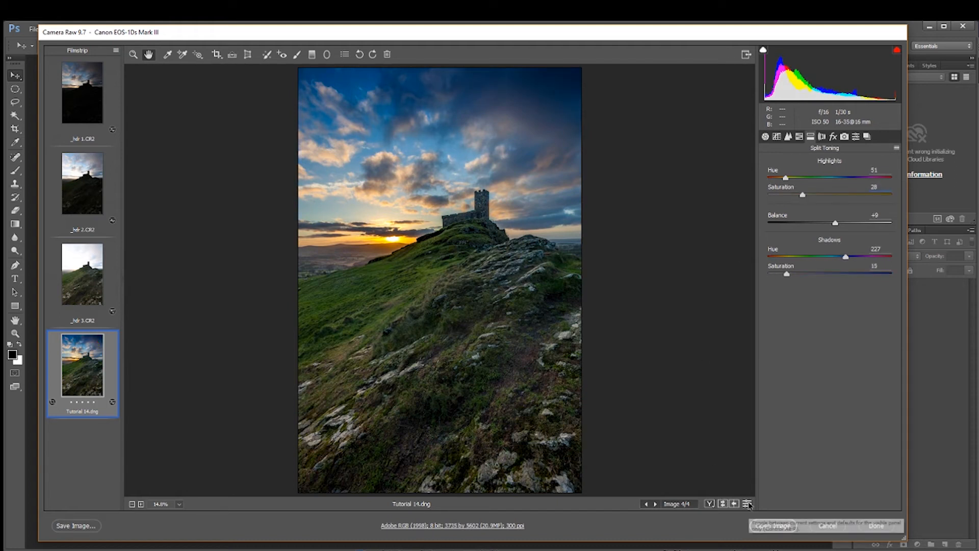
click(748, 504)
click(747, 504)
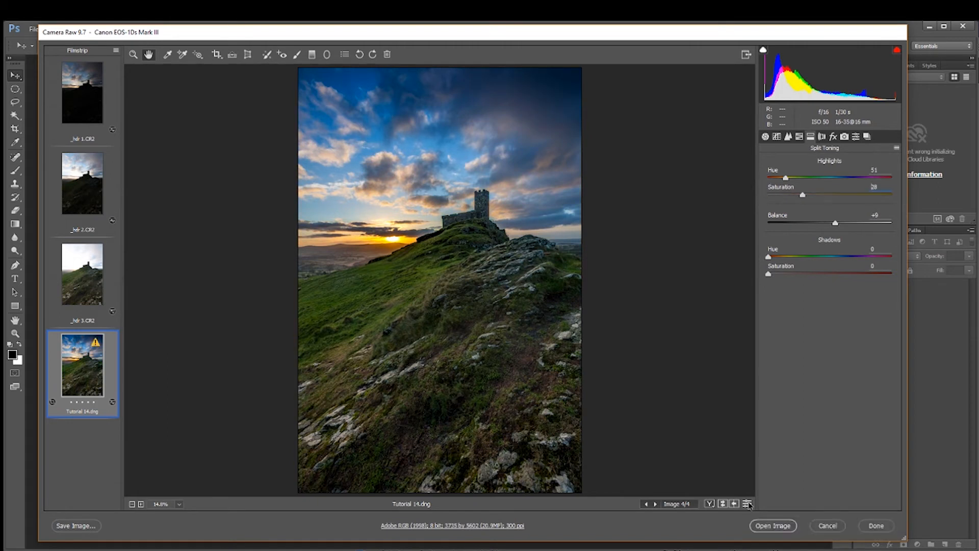
click(748, 504)
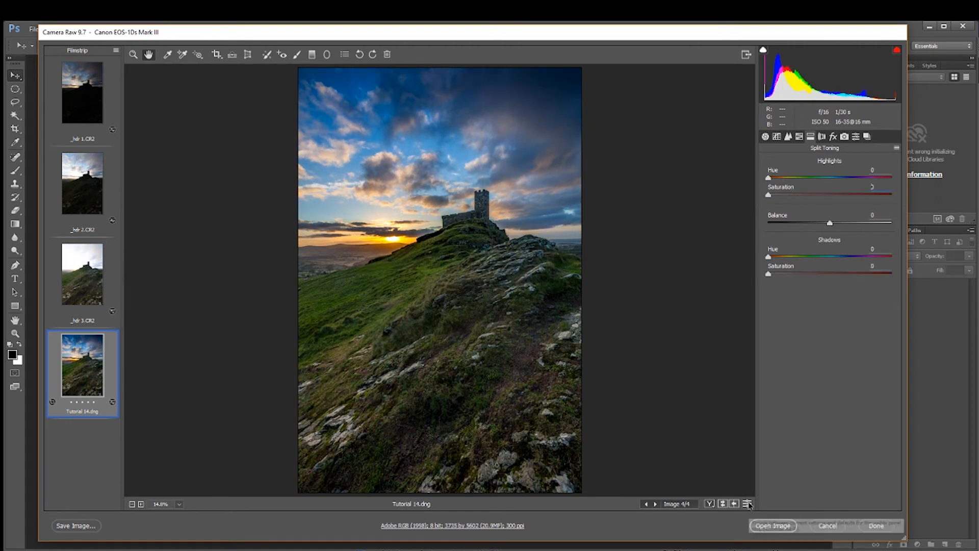
click(748, 503)
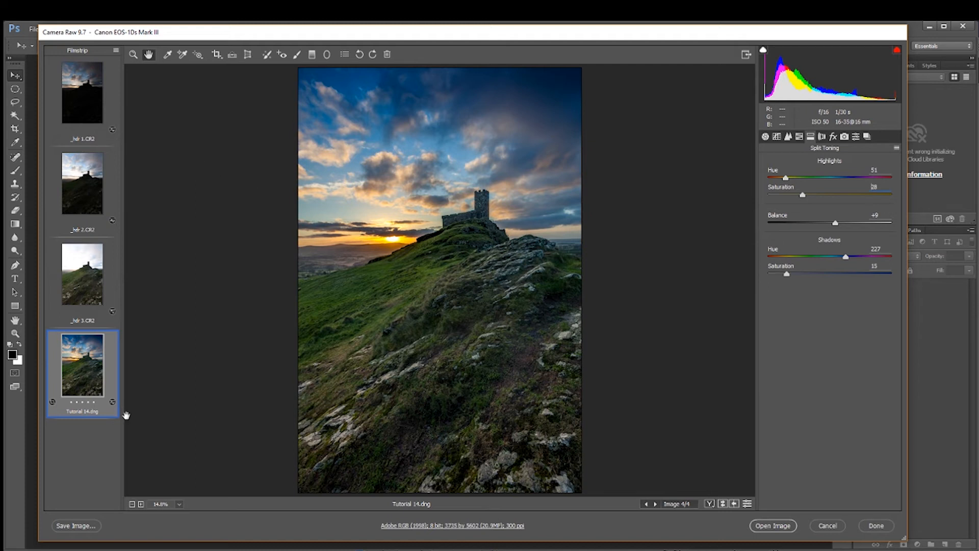
- Set up a new Adjustment Brush with only Dehaze +25 for the hazy valley beside the sunset
click(133, 54)
click(338, 261)
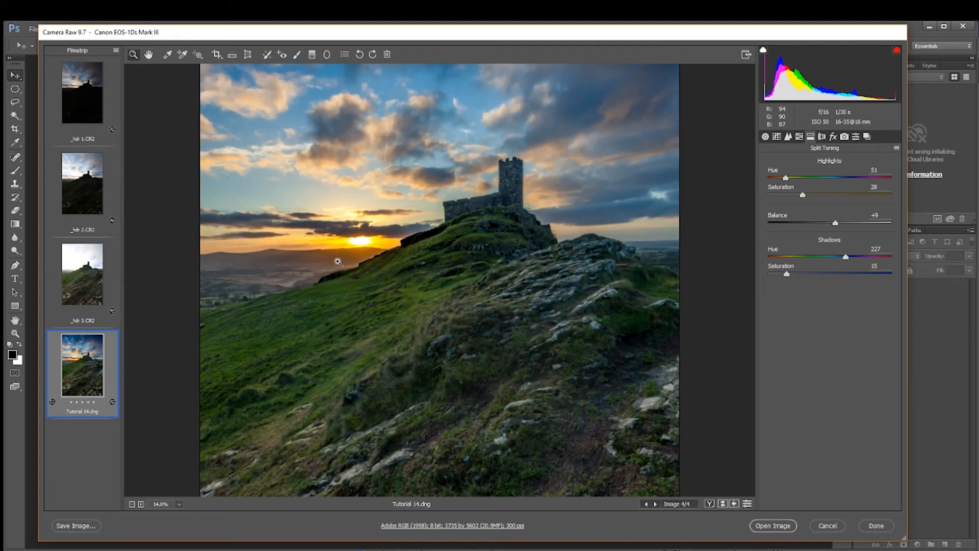
click(237, 290)
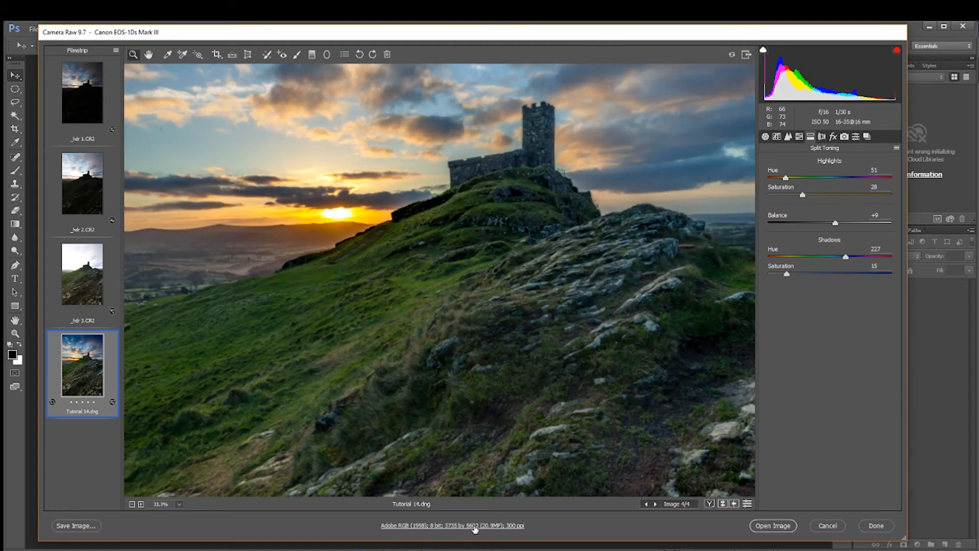
click(149, 55)
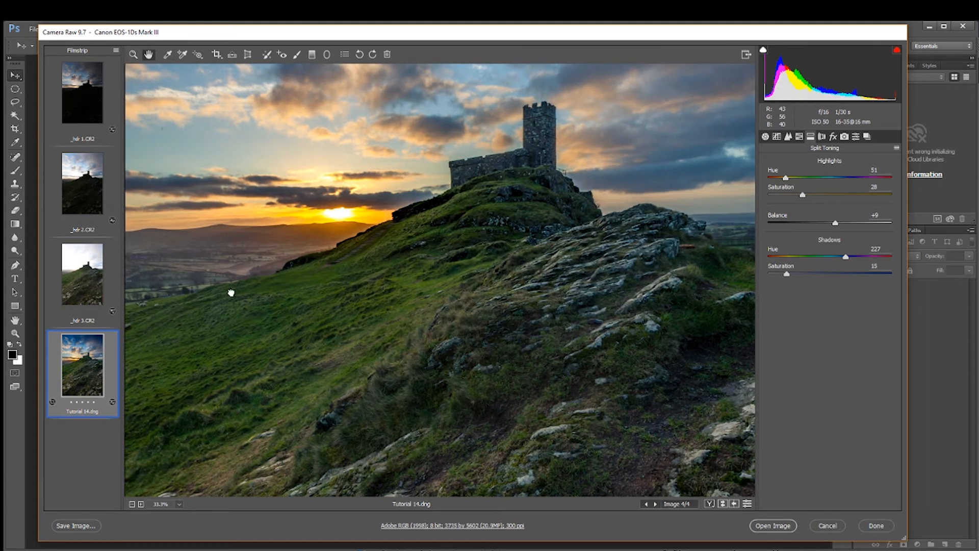
drag(210, 289, 376, 310)
click(133, 54)
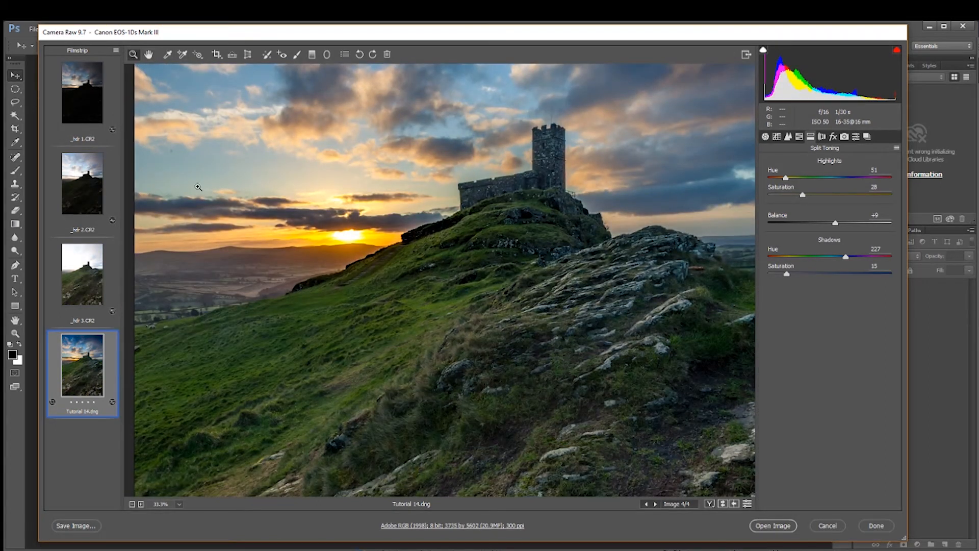
click(227, 304)
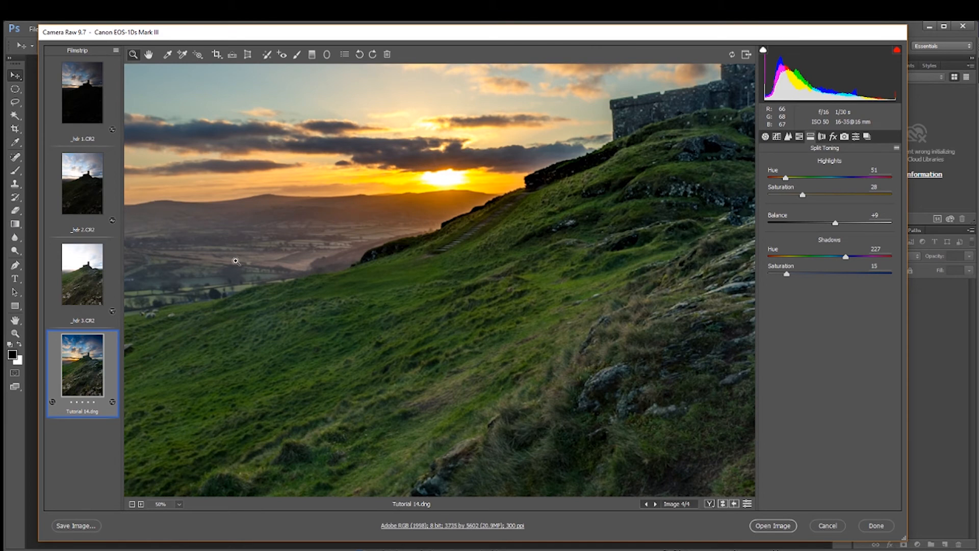
click(234, 260)
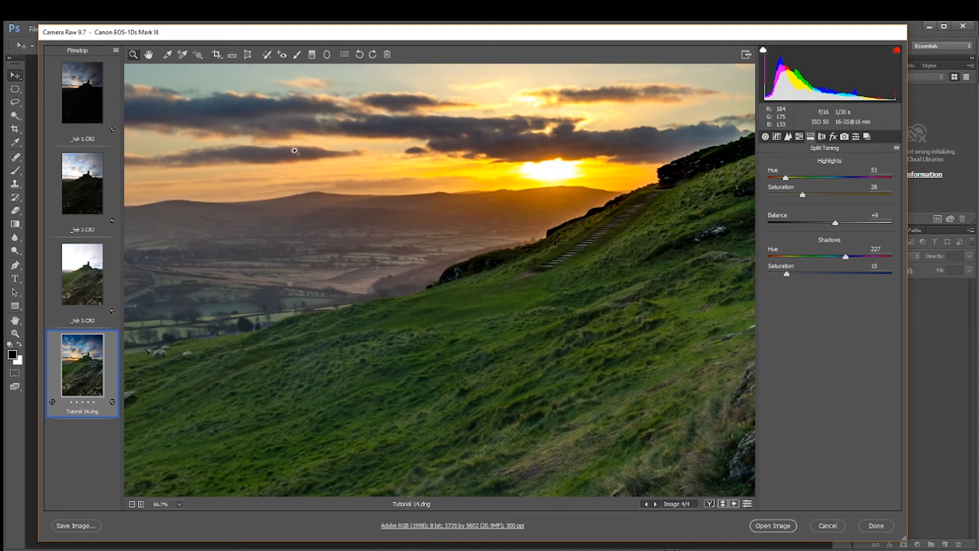
click(296, 54)
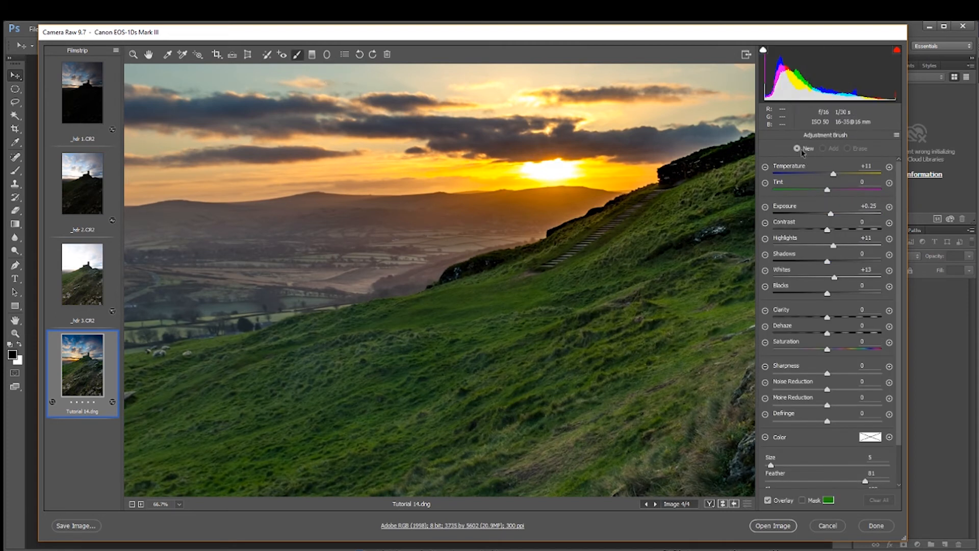
click(890, 327)
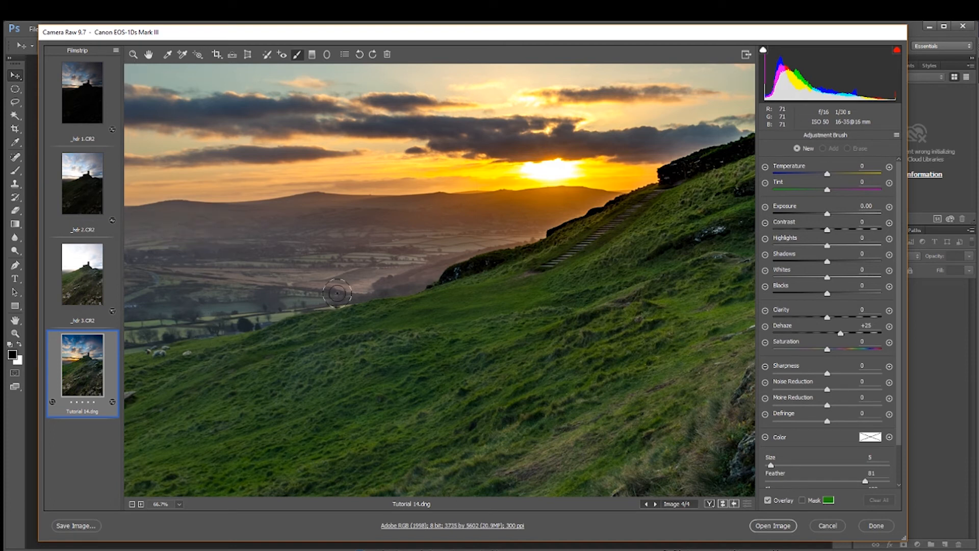
- Paint the dehaze brush over the misty valley fields and distant hills below the sunset
mouse_move(220, 312)
mouse_down()
mouse_move(181, 312)
mouse_move(237, 301)
mouse_move(189, 299)
mouse_move(275, 268)
mouse_move(246, 268)
mouse_move(330, 265)
mouse_move(267, 294)
mouse_move(315, 273)
mouse_move(243, 273)
mouse_move(263, 235)
mouse_move(181, 231)
mouse_move(216, 222)
mouse_move(202, 217)
mouse_move(130, 220)
mouse_move(140, 259)
mouse_move(146, 226)
mouse_move(135, 334)
mouse_move(294, 231)
mouse_move(347, 217)
mouse_move(283, 216)
mouse_move(316, 204)
mouse_move(220, 225)
mouse_move(263, 212)
mouse_up()
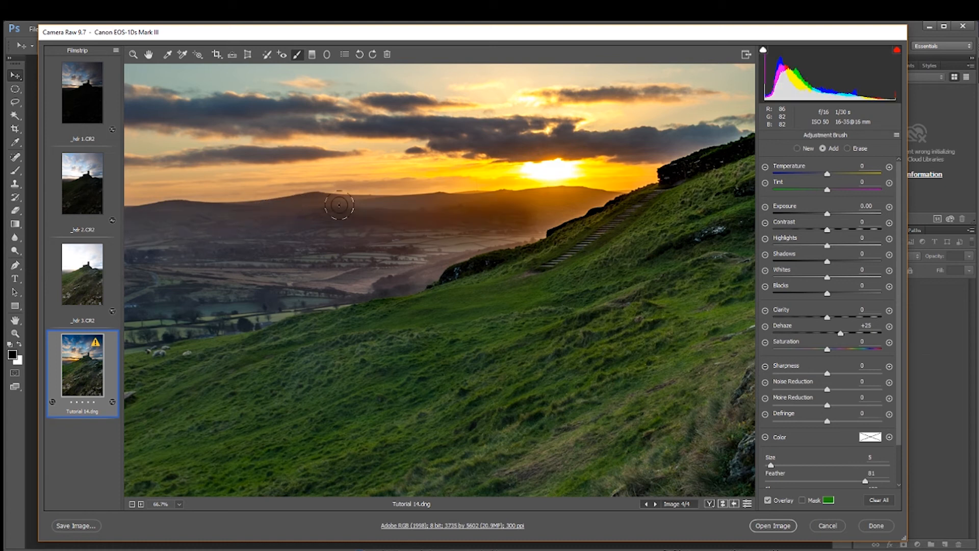
mouse_move(474, 236)
mouse_down()
mouse_move(370, 275)
mouse_move(442, 264)
mouse_move(370, 285)
mouse_move(282, 290)
mouse_move(341, 285)
mouse_move(290, 309)
mouse_up()
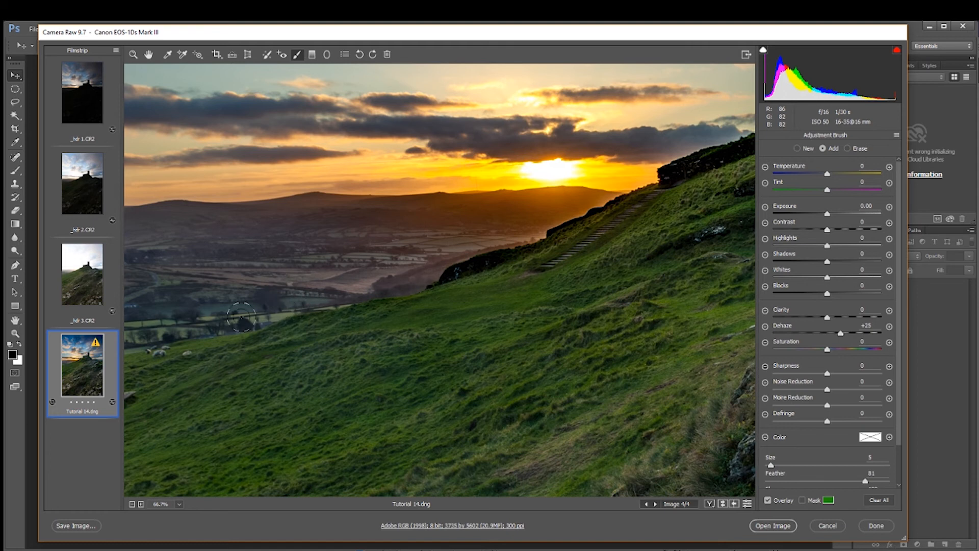
mouse_move(198, 316)
mouse_down()
mouse_move(384, 285)
mouse_move(584, 207)
mouse_up()
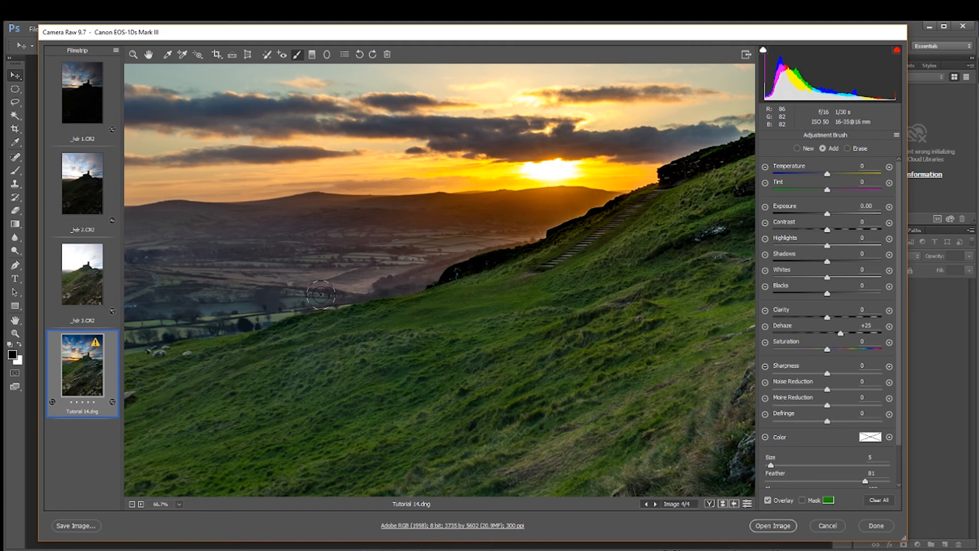
drag(141, 271, 195, 304)
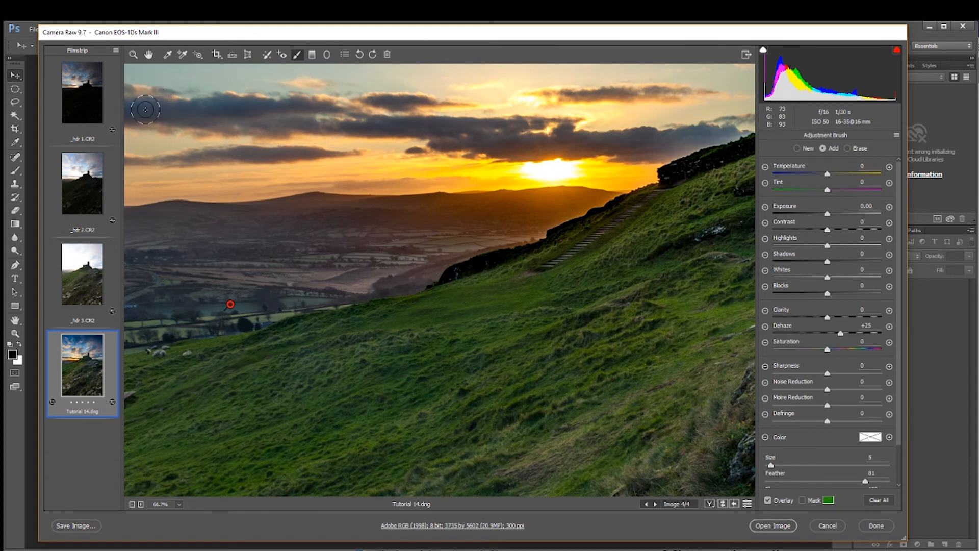
- Examine the dehazed valley within the whole image and review the brush adjustment's settings
click(133, 54)
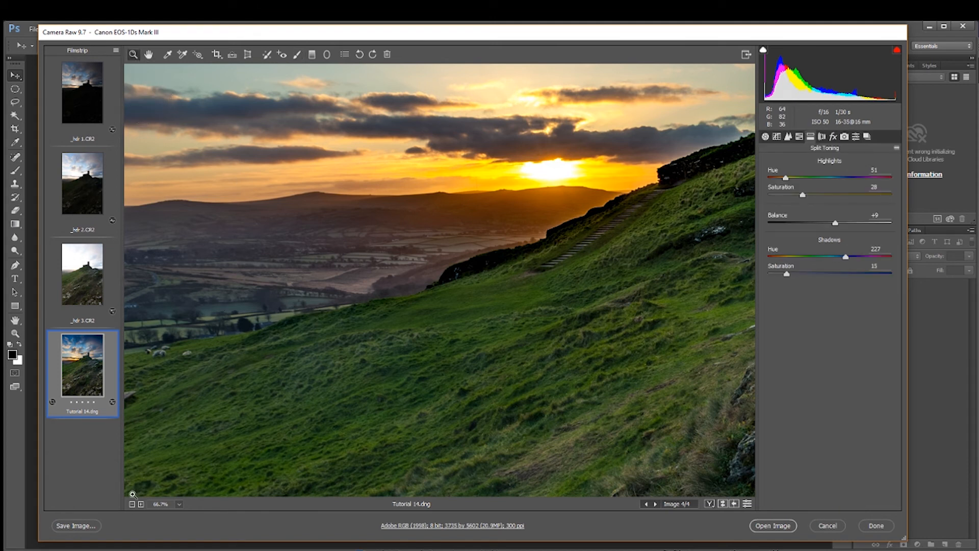
click(178, 506)
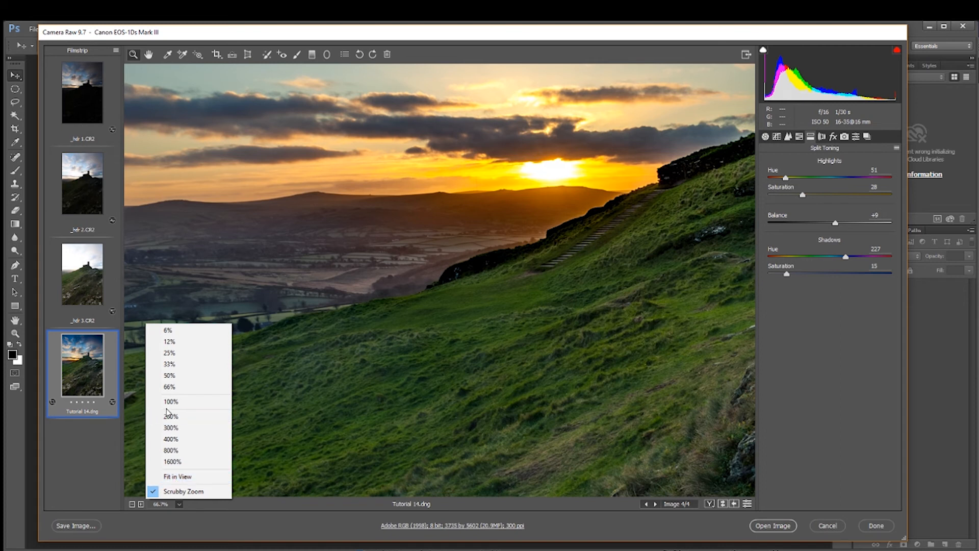
click(176, 477)
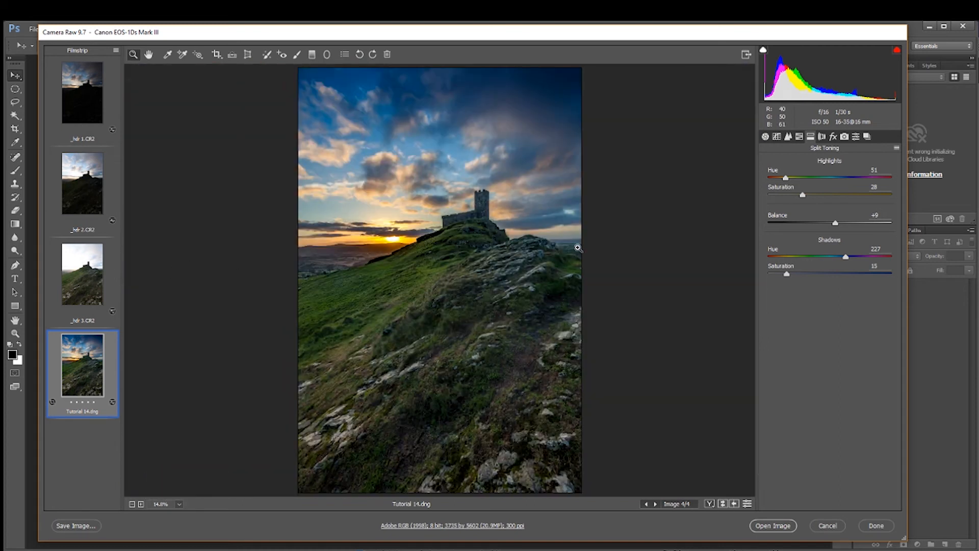
click(577, 248)
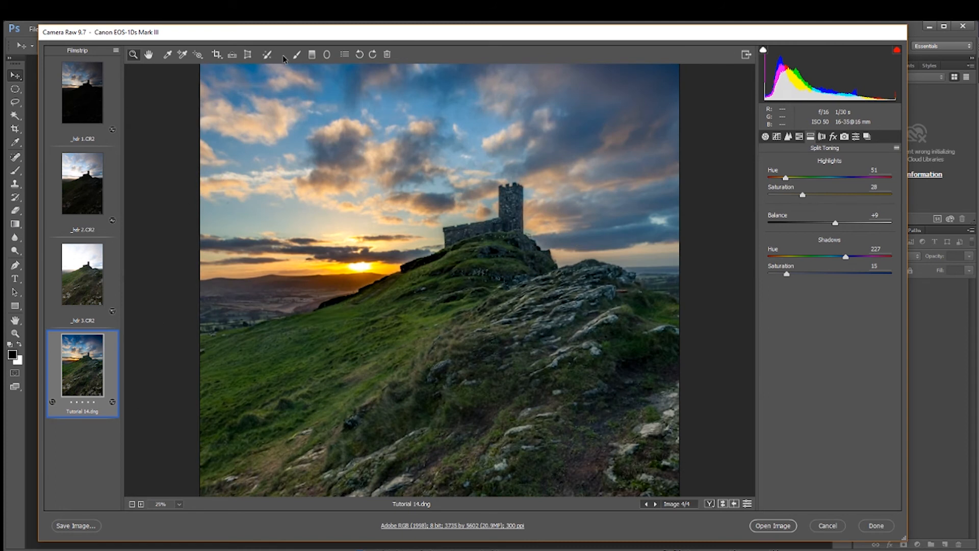
click(297, 54)
click(244, 311)
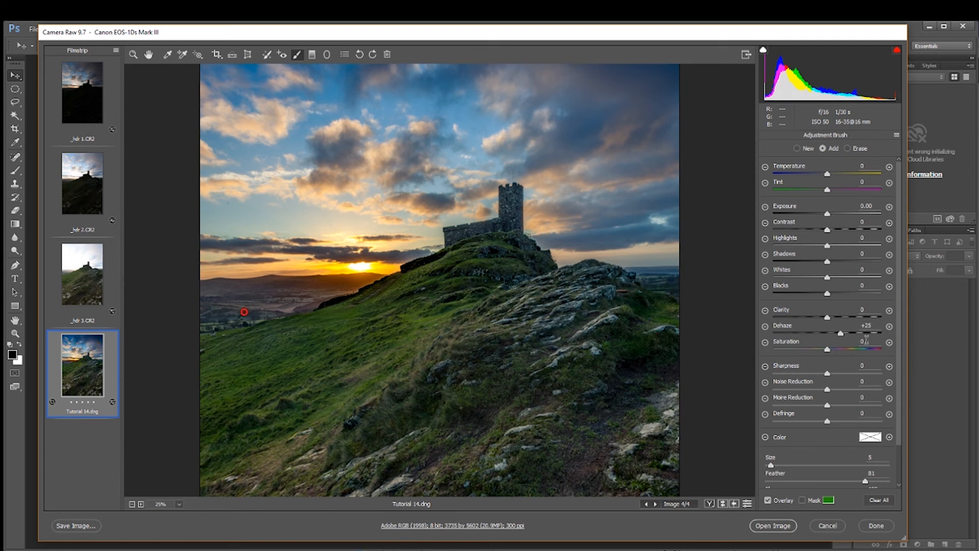
click(148, 54)
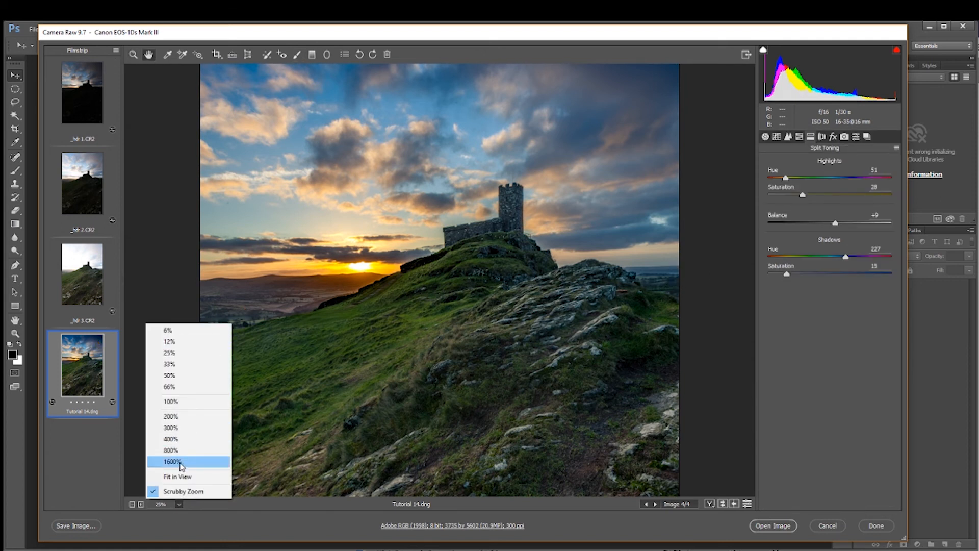
click(176, 477)
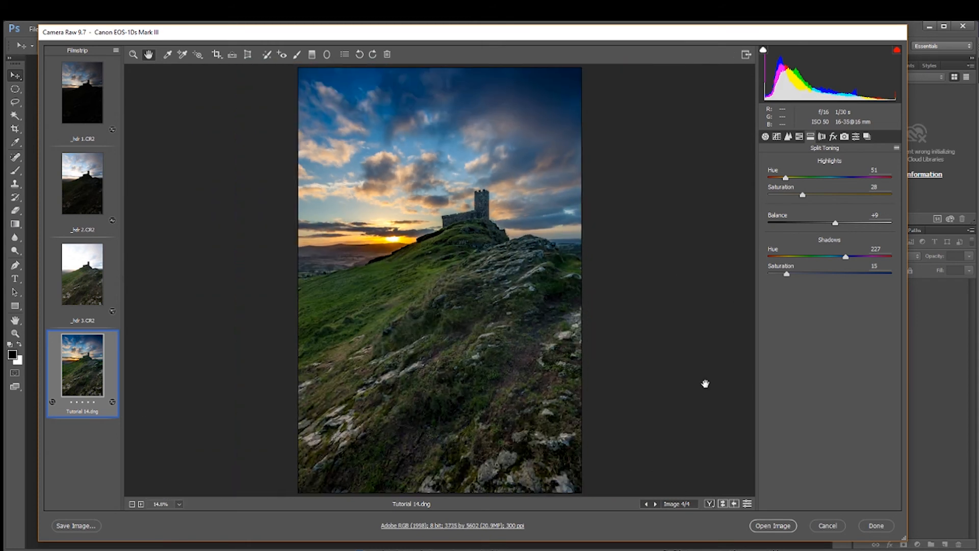
- Compare the finished image repeatedly with its unedited version
click(725, 503)
click(725, 503)
click(723, 505)
click(723, 505)
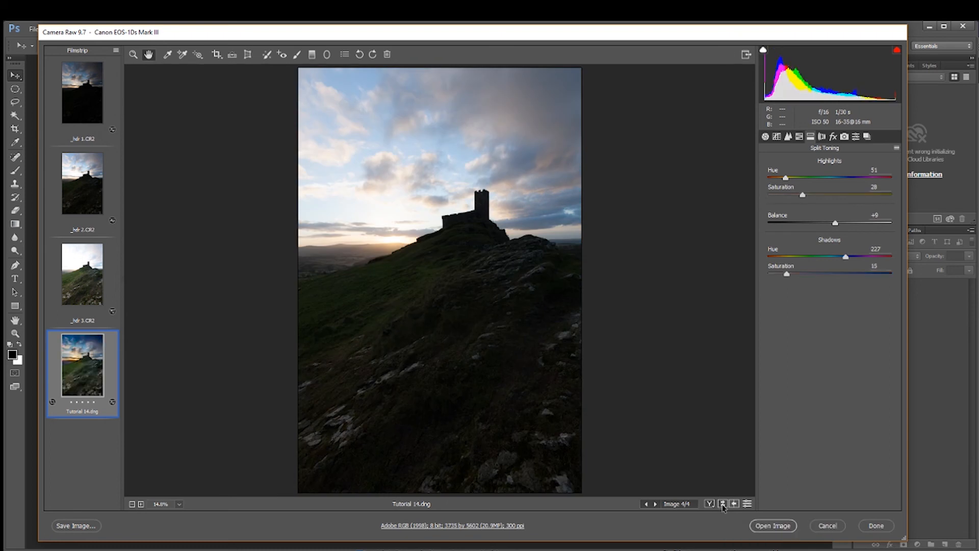